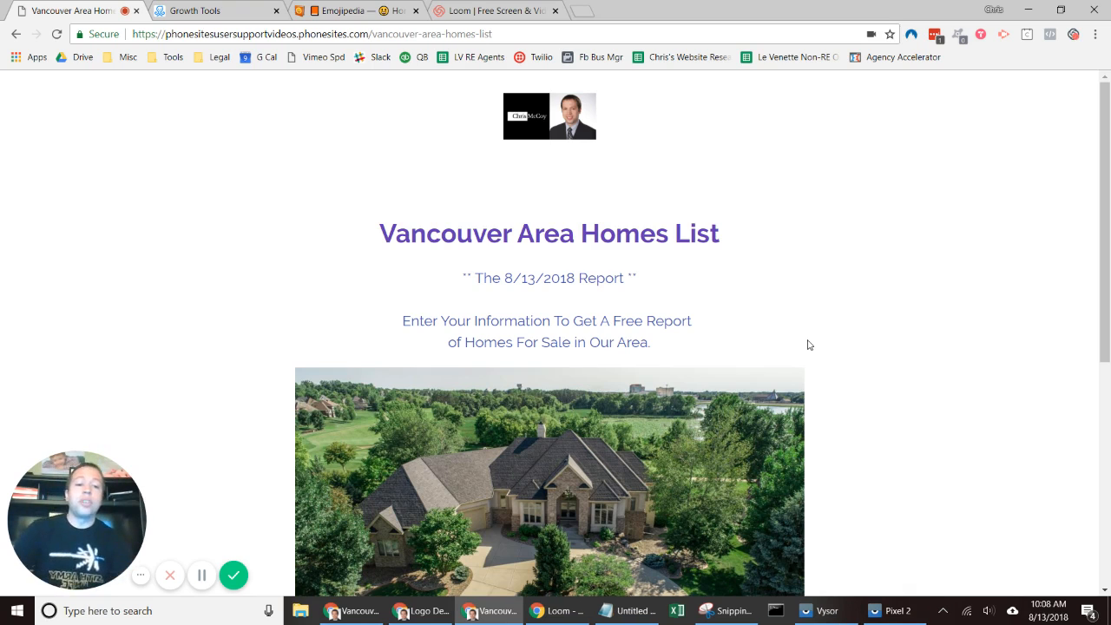
# Review the Vancouver Area Homes List page down to its lead form, on desktop and in the Pixel 2 phone view
pyautogui.moveTo(1109, 150); pyautogui.dragTo(1109, 362)
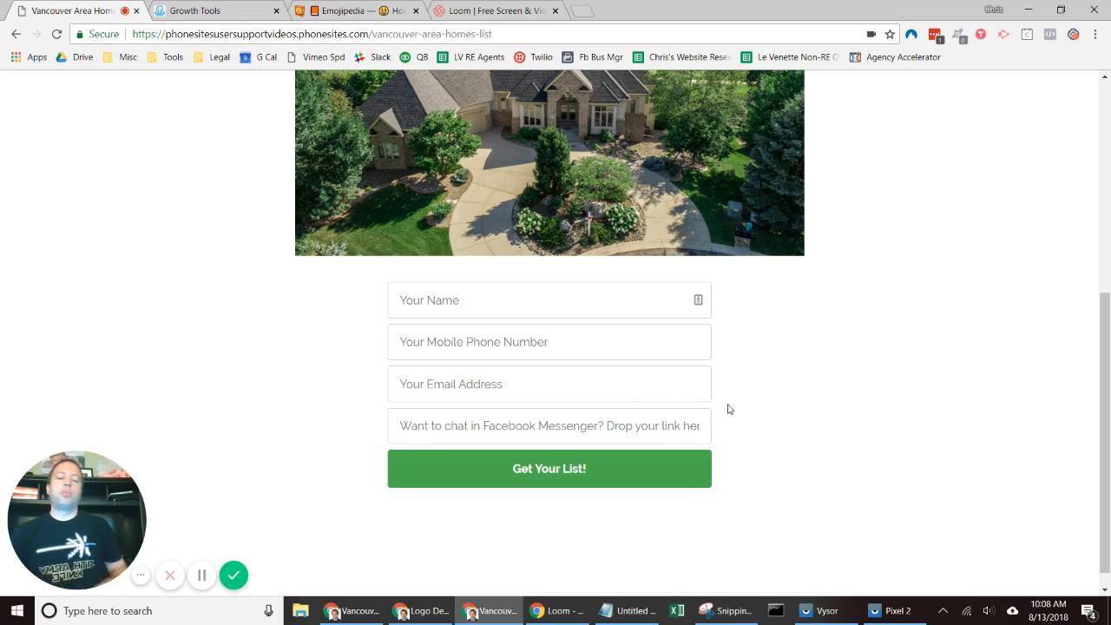
pyautogui.click(898, 610)
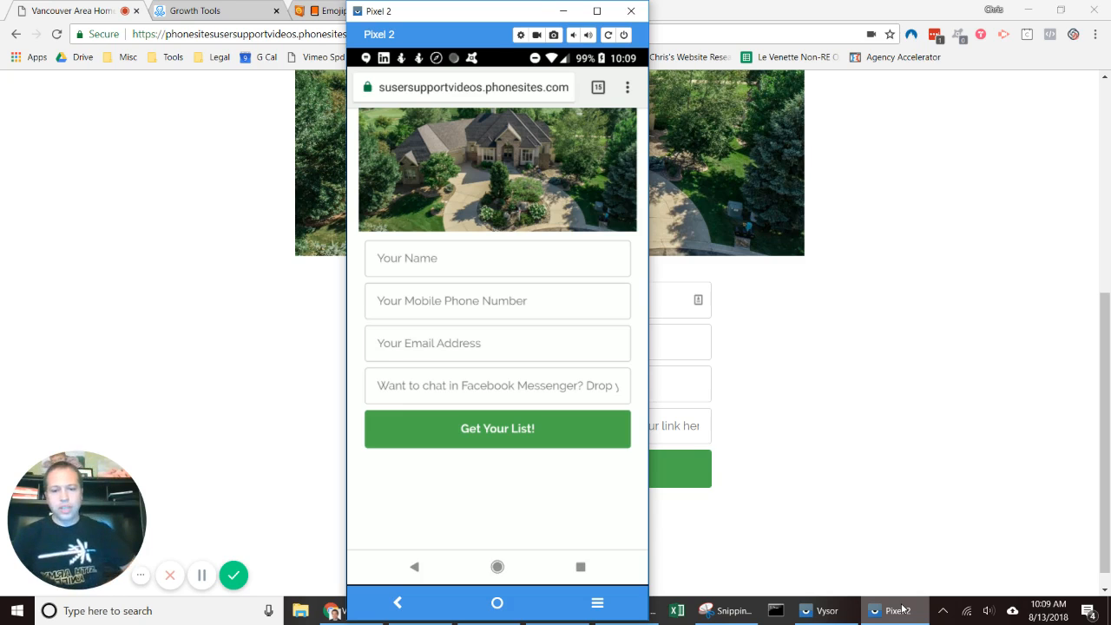
pyautogui.click(562, 11)
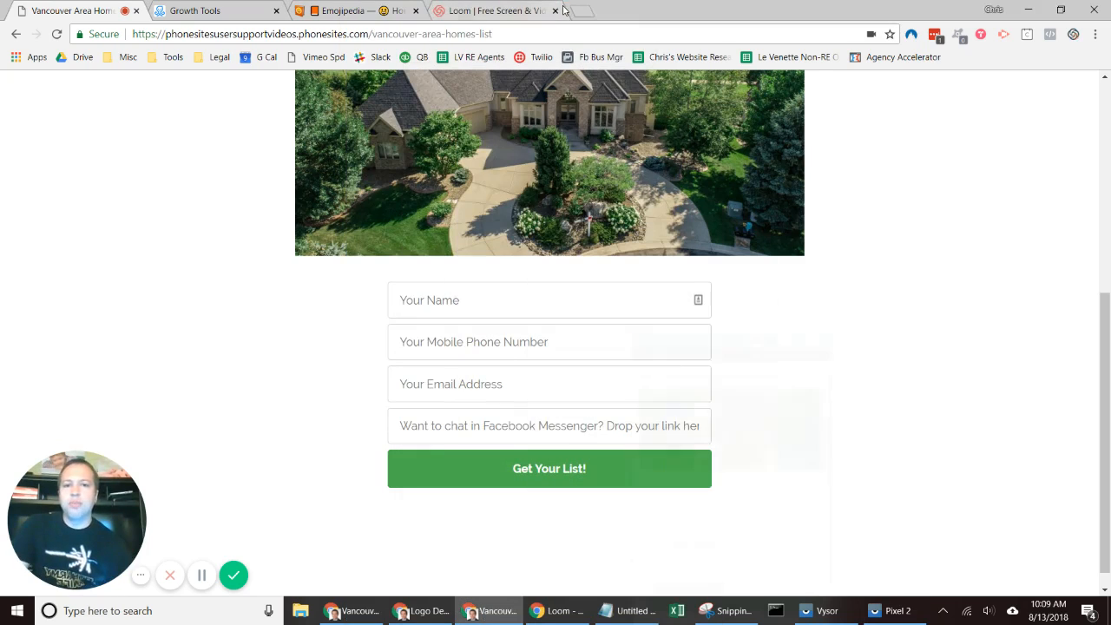
# Return to the page editor and remove the additional field asking for a Facebook Messenger link
pyautogui.click(16, 36)
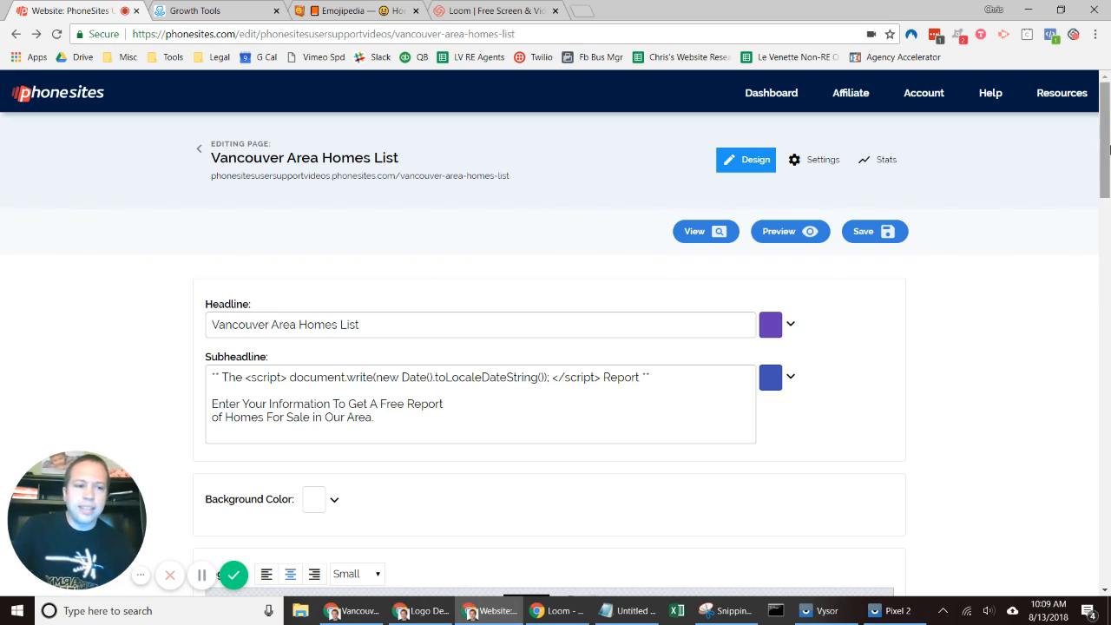
pyautogui.moveTo(1104, 128); pyautogui.dragTo(1105, 432)
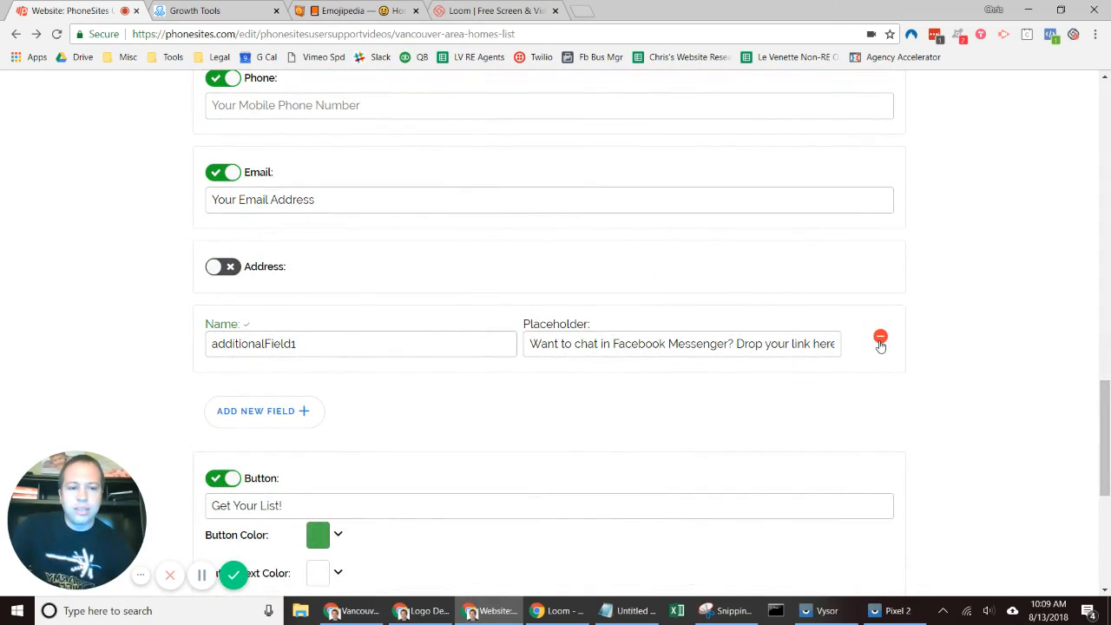
pyautogui.click(880, 346)
# Copy the h1 line "Screw this, I don't want to give you my info now, I'd rather chat in Messenger." from Notepad into the page's Disclaimer
pyautogui.moveTo(1107, 401); pyautogui.dragTo(1107, 469)
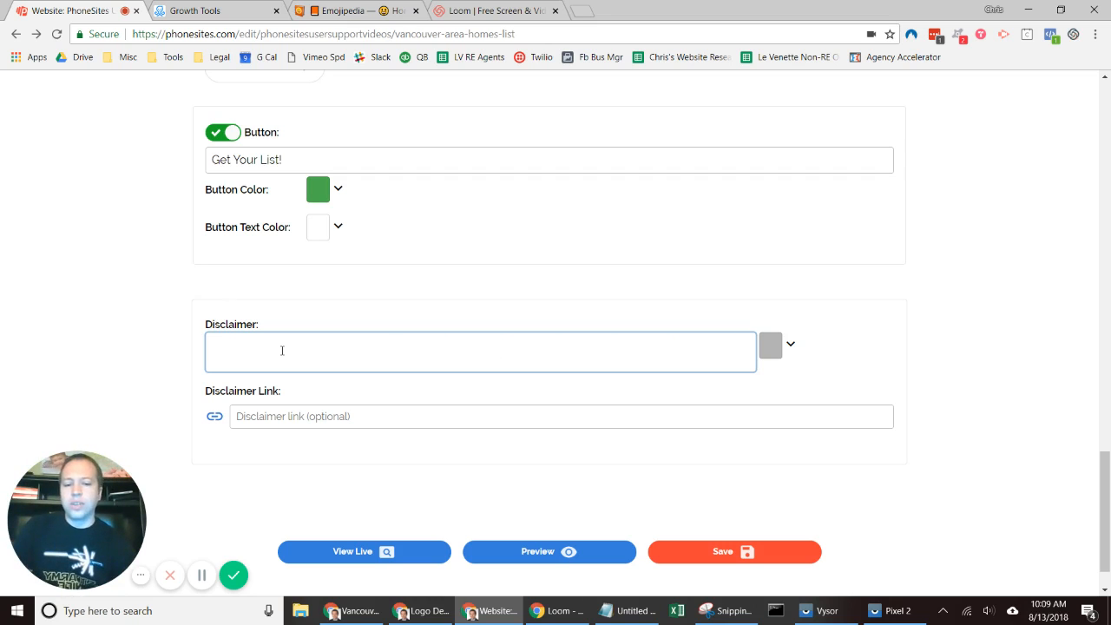
pyautogui.click(627, 618)
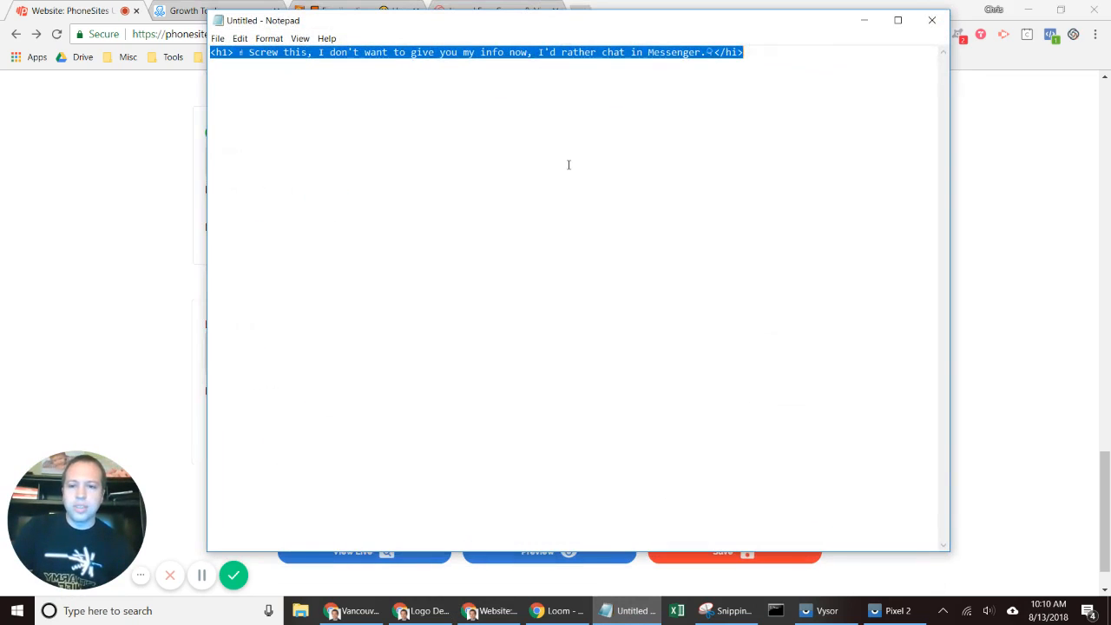
pyautogui.click(617, 131)
pyautogui.moveTo(705, 52); pyautogui.dragTo(744, 52)
pyautogui.click(527, 105)
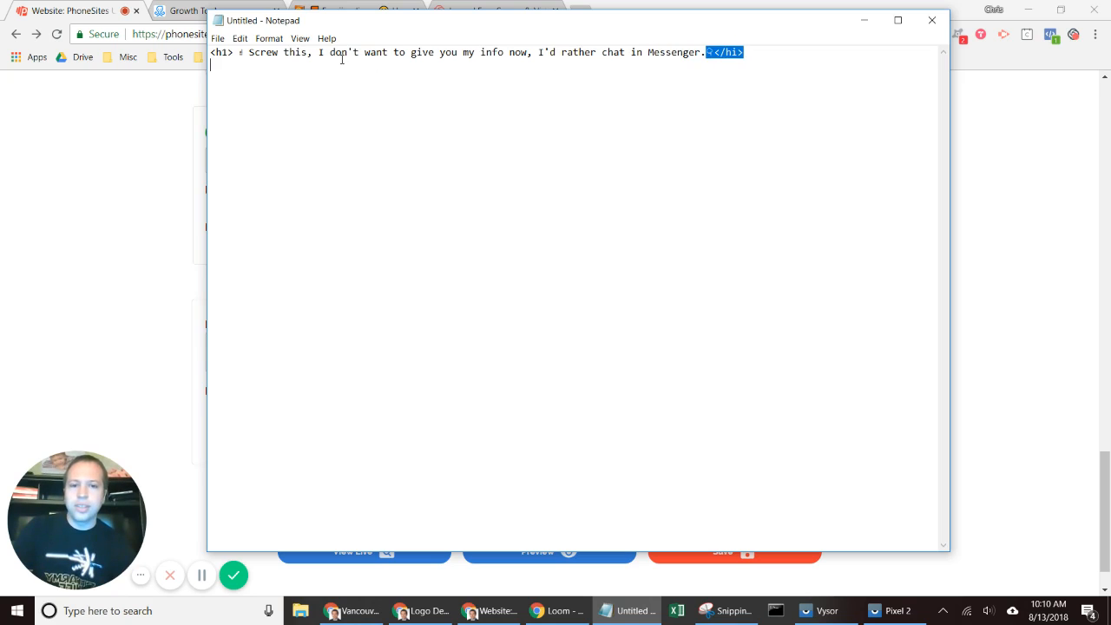
pyautogui.click(647, 52)
pyautogui.moveTo(706, 52); pyautogui.dragTo(743, 52)
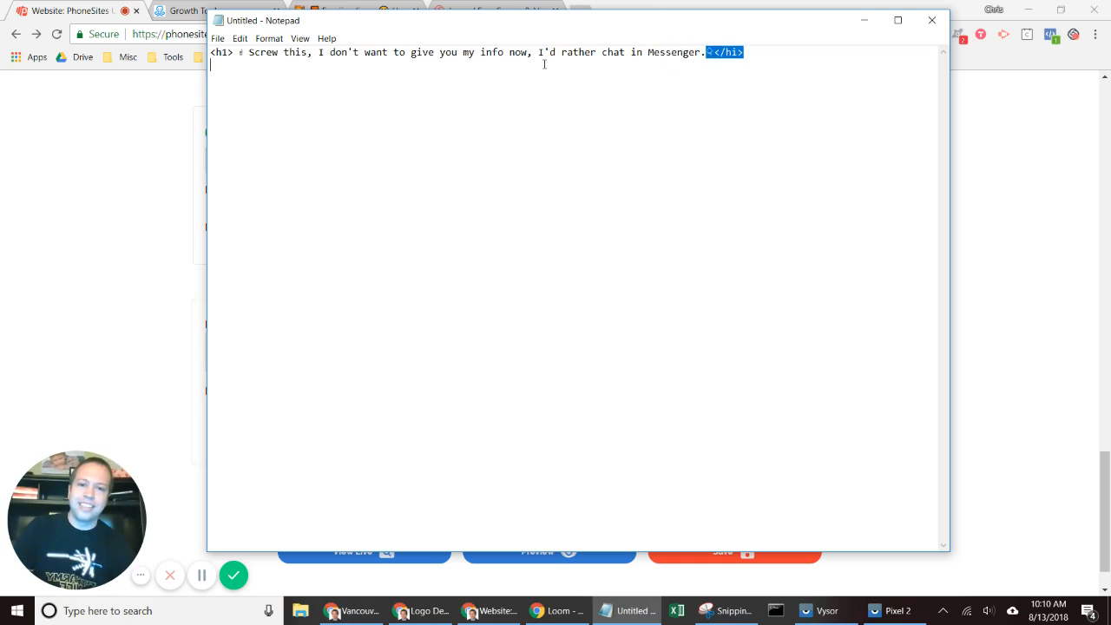
pyautogui.moveTo(544, 64); pyautogui.dragTo(371, 49)
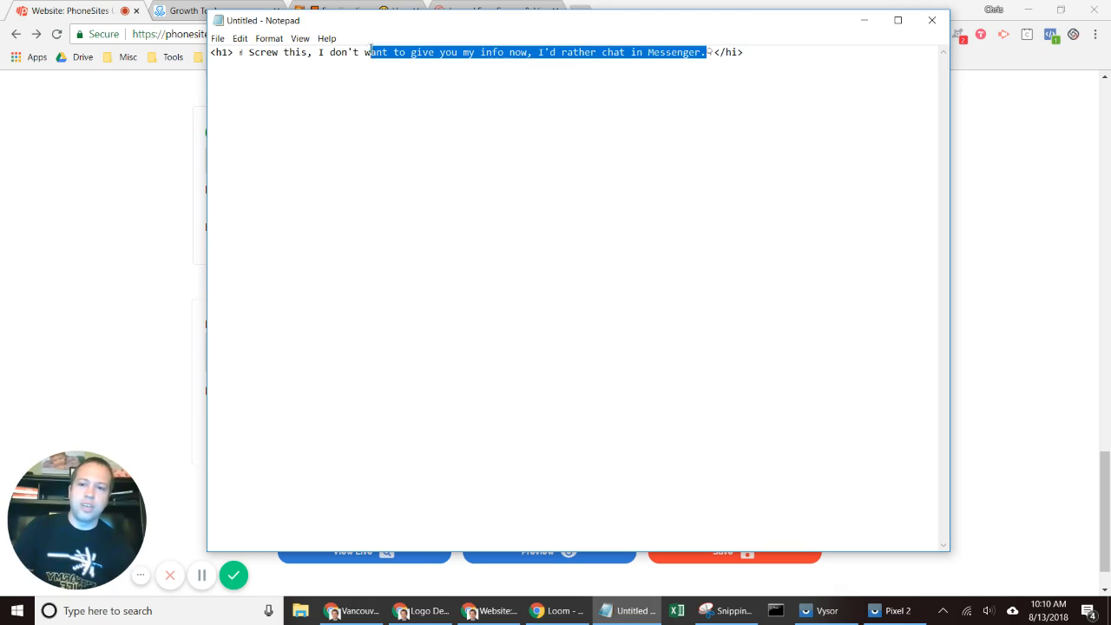
pyautogui.hotkey('ctrl', 'a')
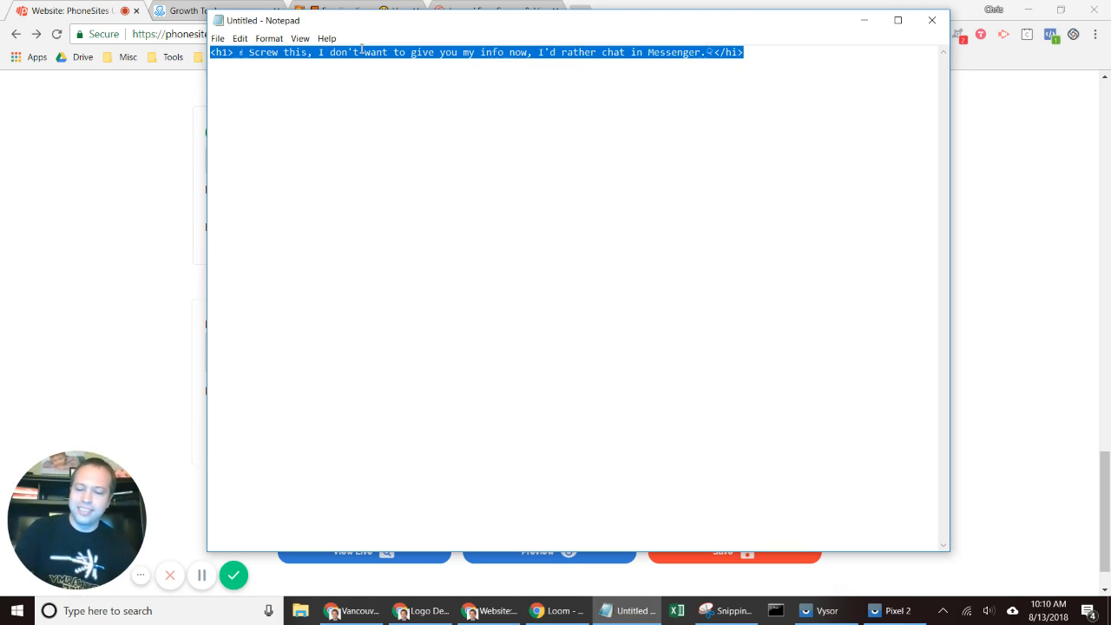
pyautogui.click(111, 210)
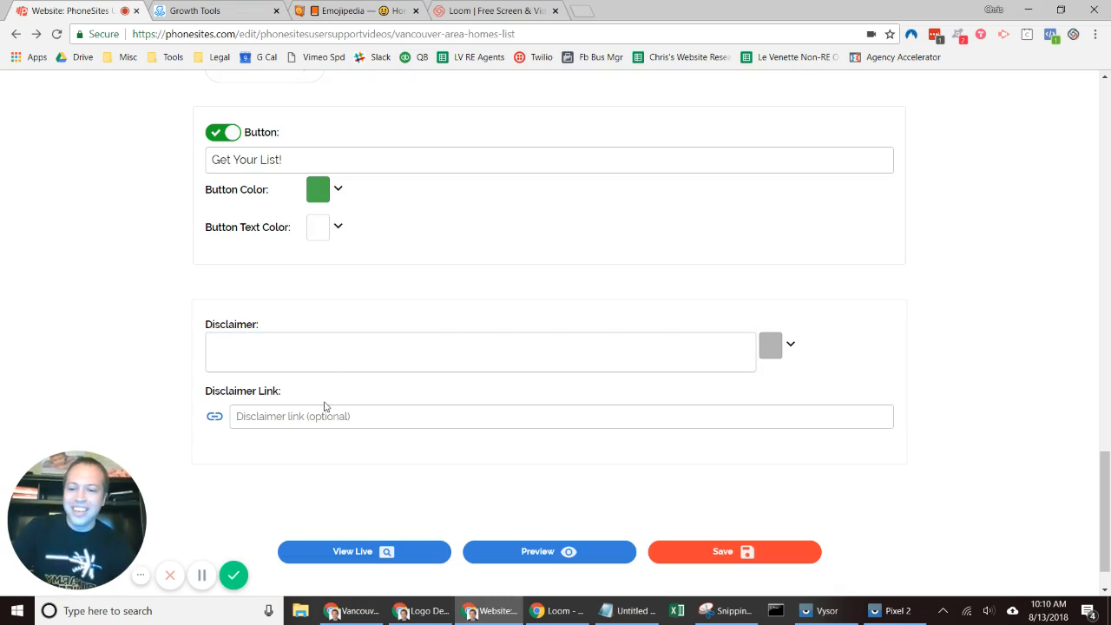
pyautogui.click(317, 363)
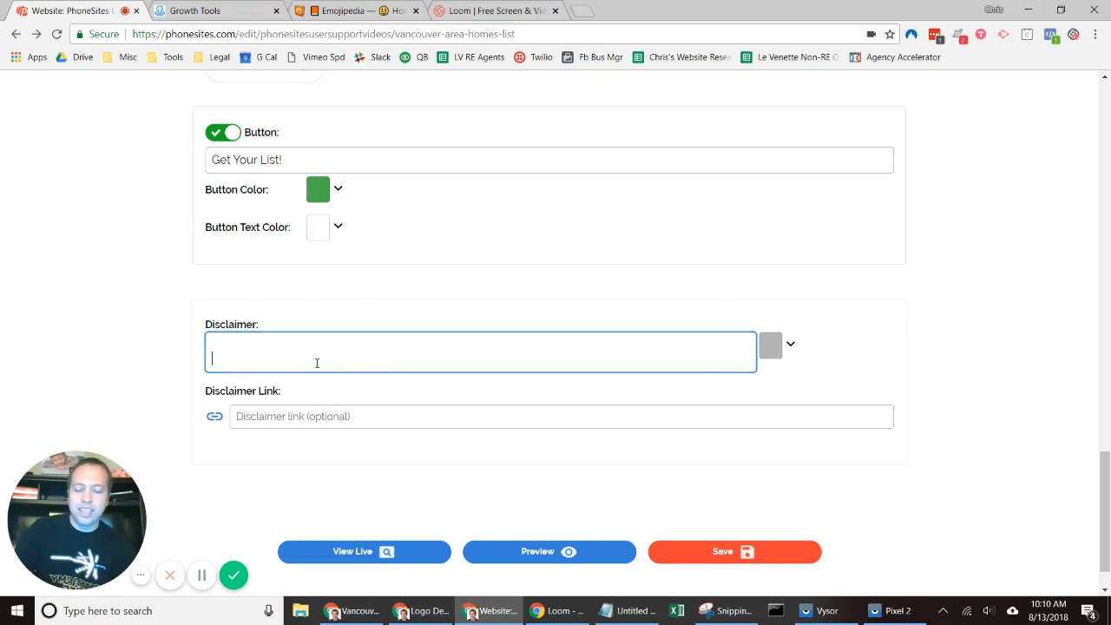
pyautogui.write("<h1> 👆 Screw this, I don't want to give you my info now, I'd rather chat in Messenger.👇</hi>")
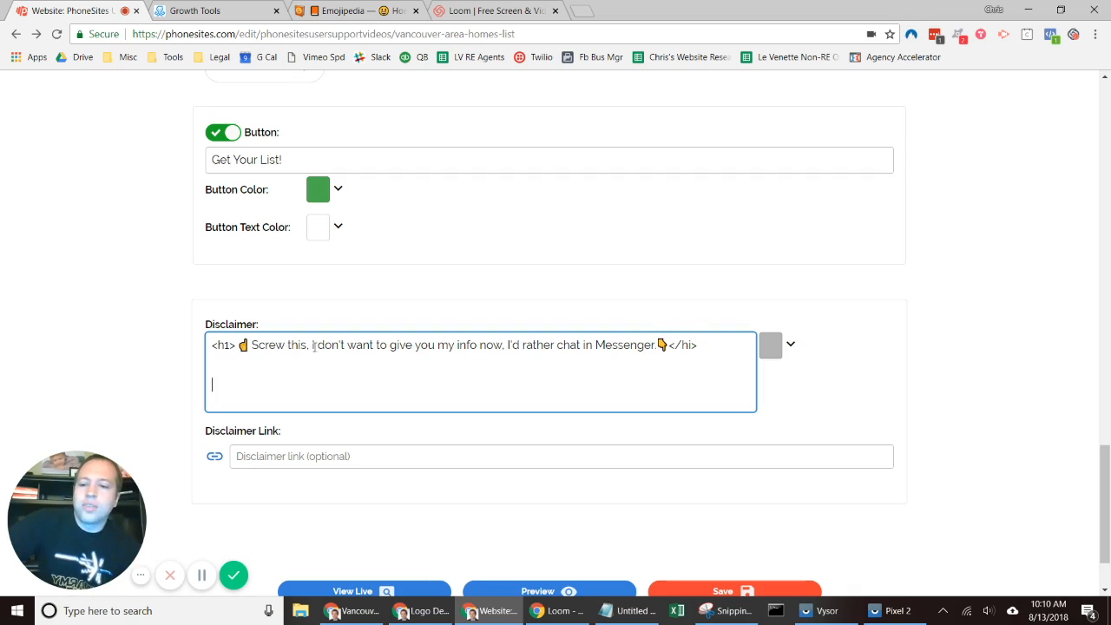
# Correct the closing tag of the Disclaimer heading to </h1>
pyautogui.click(689, 344)
pyautogui.press('Delete')
pyautogui.write('1')
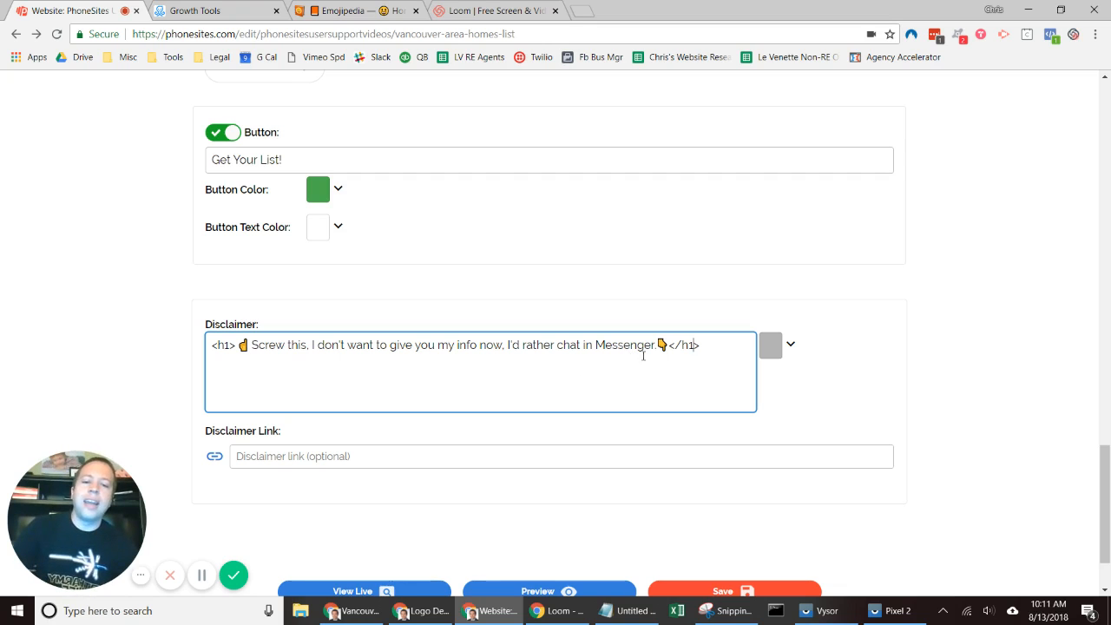
# Duplicate the Messenger sentence, without heading tags or emojis, on a separate line below the heading in the Disclaimer
pyautogui.moveTo(660, 345); pyautogui.dragTo(253, 345)
pyautogui.hotkey('ctrl', 'c')
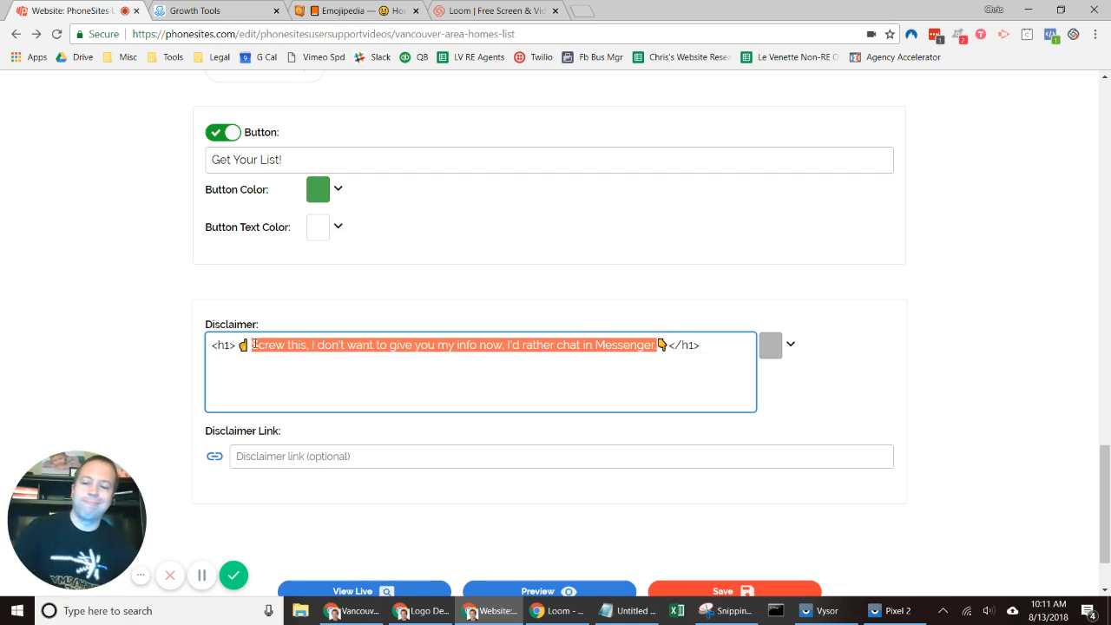
pyautogui.click(726, 345)
pyautogui.press('Return')
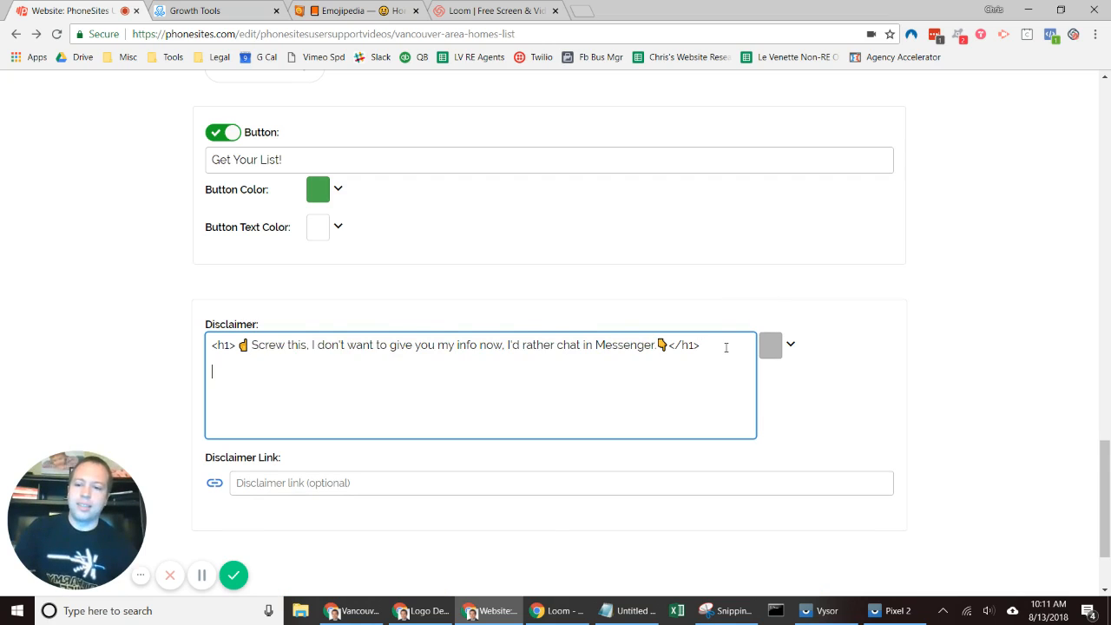
pyautogui.hotkey('ctrl', 'v')
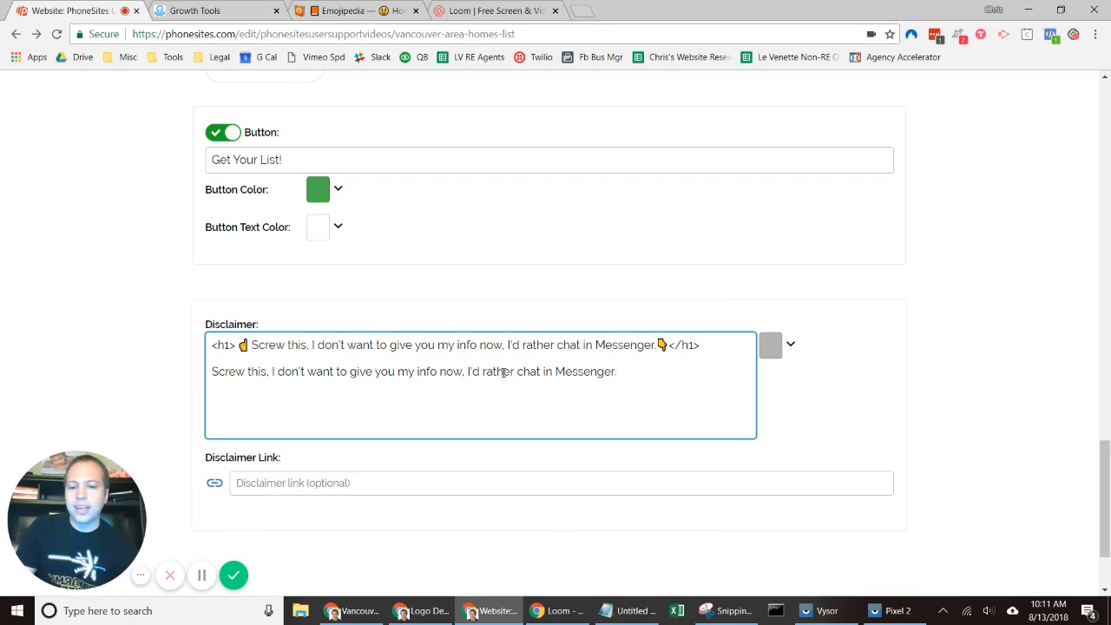
# Save the page and check the disclaimer text on the live version, returning to the editor
pyautogui.scroll(-2, 781, 508)
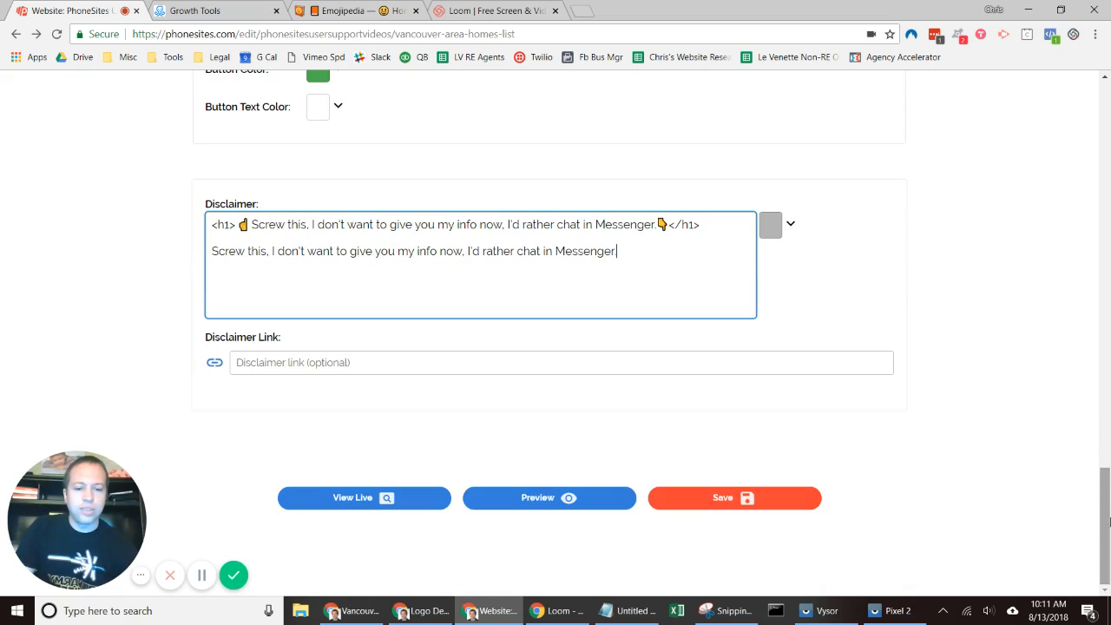
pyautogui.click(791, 507)
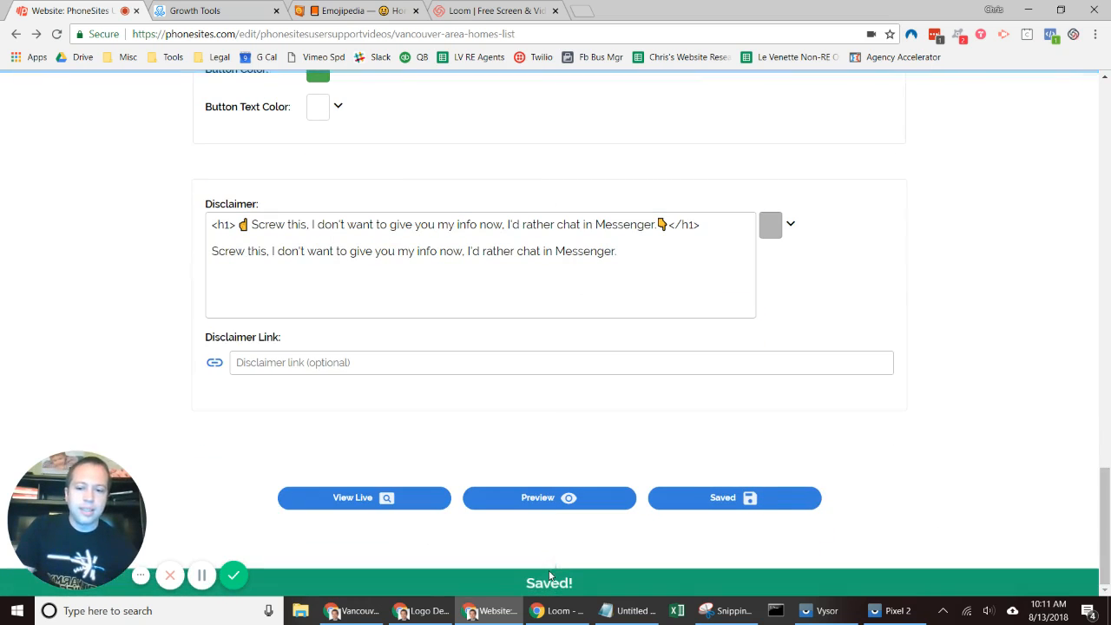
pyautogui.click(400, 496)
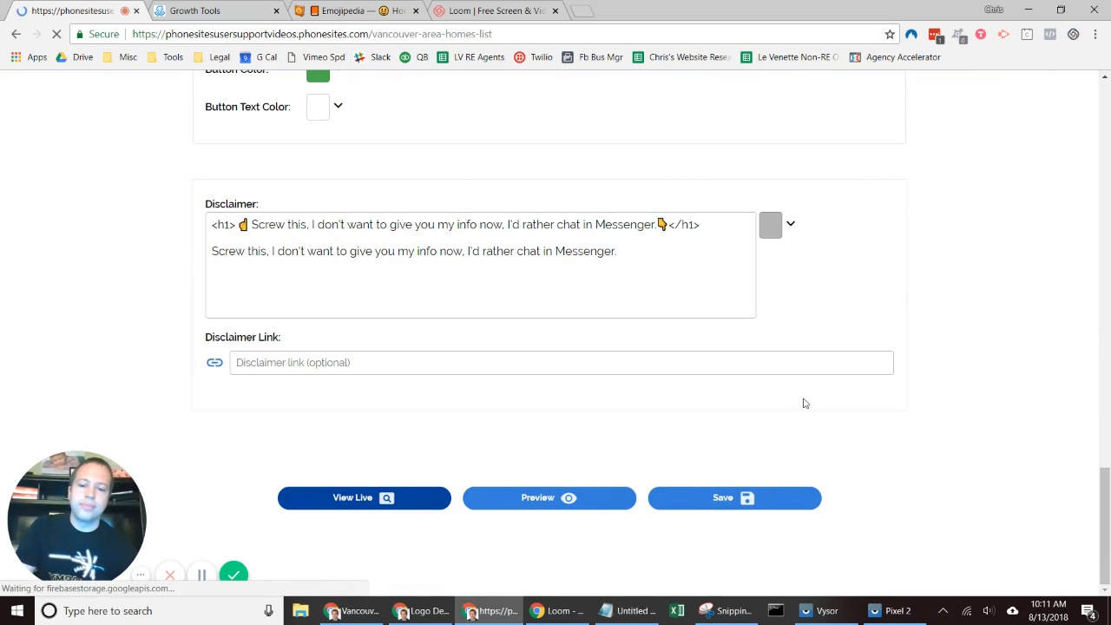
pyautogui.click(1108, 447)
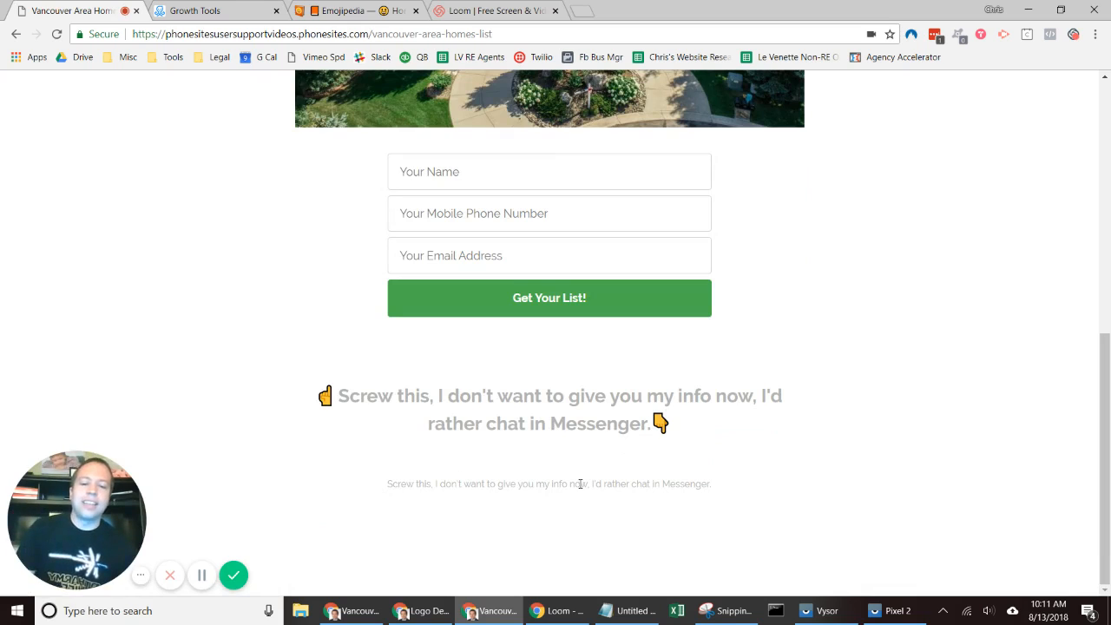
pyautogui.click(15, 34)
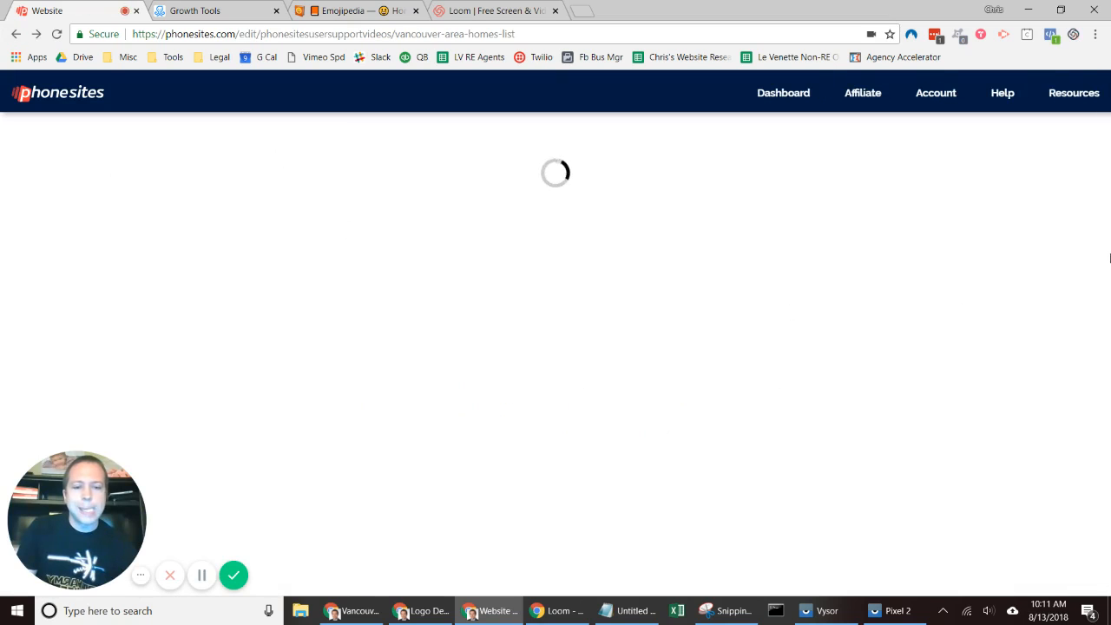
# Delete the plain Messenger sentence below the h1 line from the Disclaimer
pyautogui.moveTo(1107, 165); pyautogui.dragTo(1107, 533)
pyautogui.click(251, 331)
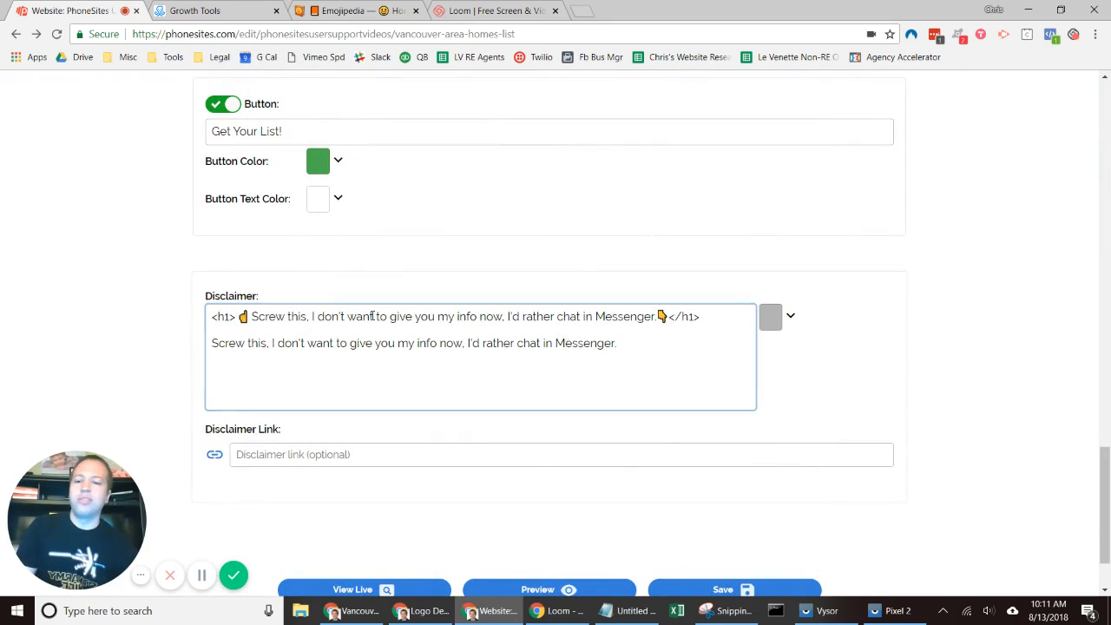
pyautogui.click(622, 339)
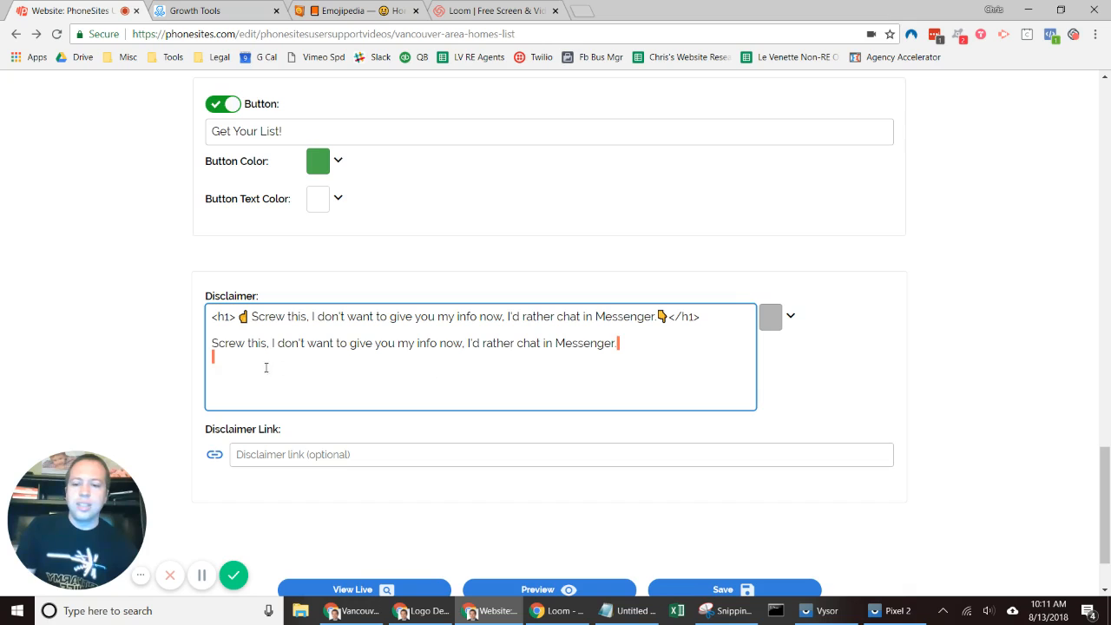
pyautogui.moveTo(266, 368); pyautogui.dragTo(212, 345)
pyautogui.press('BackSpace')
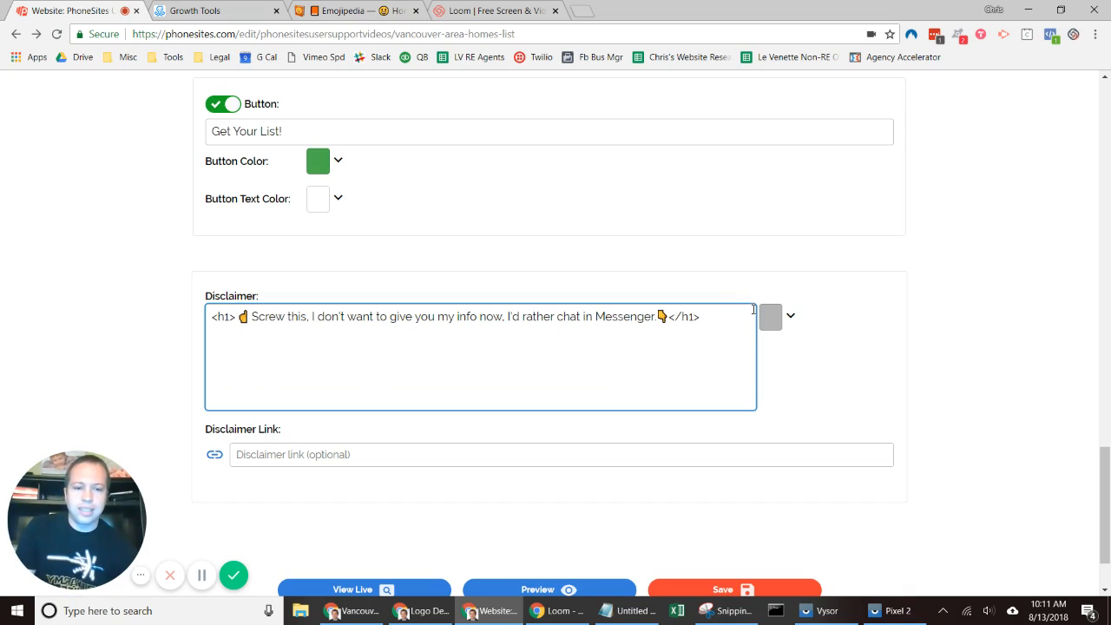
# Look over the disclaimer's text color choices without changing the color, and save the page
pyautogui.click(790, 317)
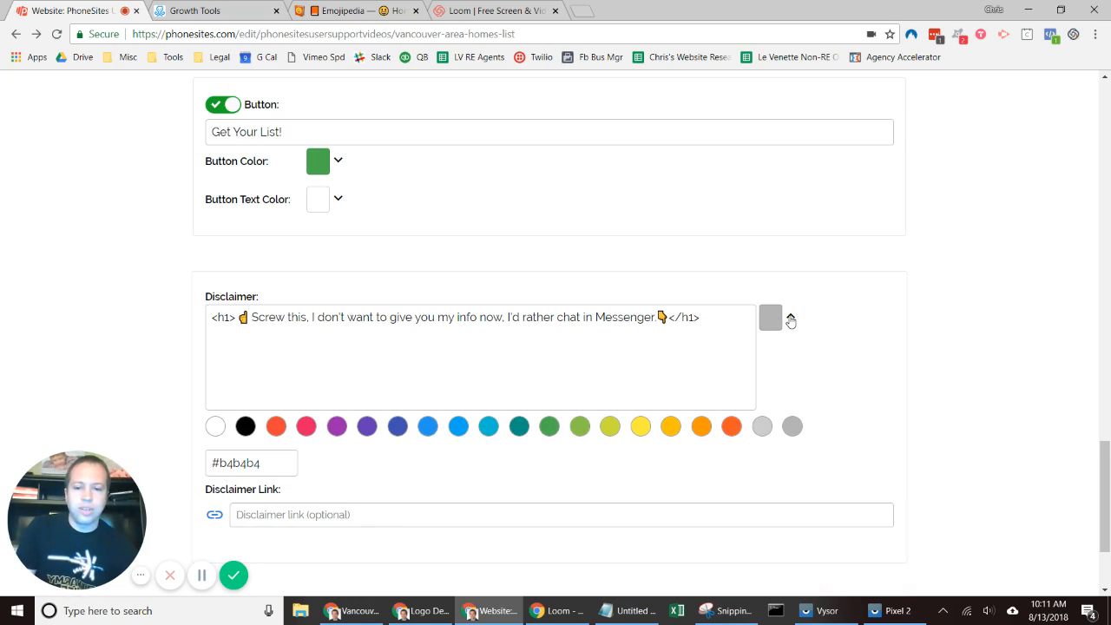
pyautogui.click(790, 318)
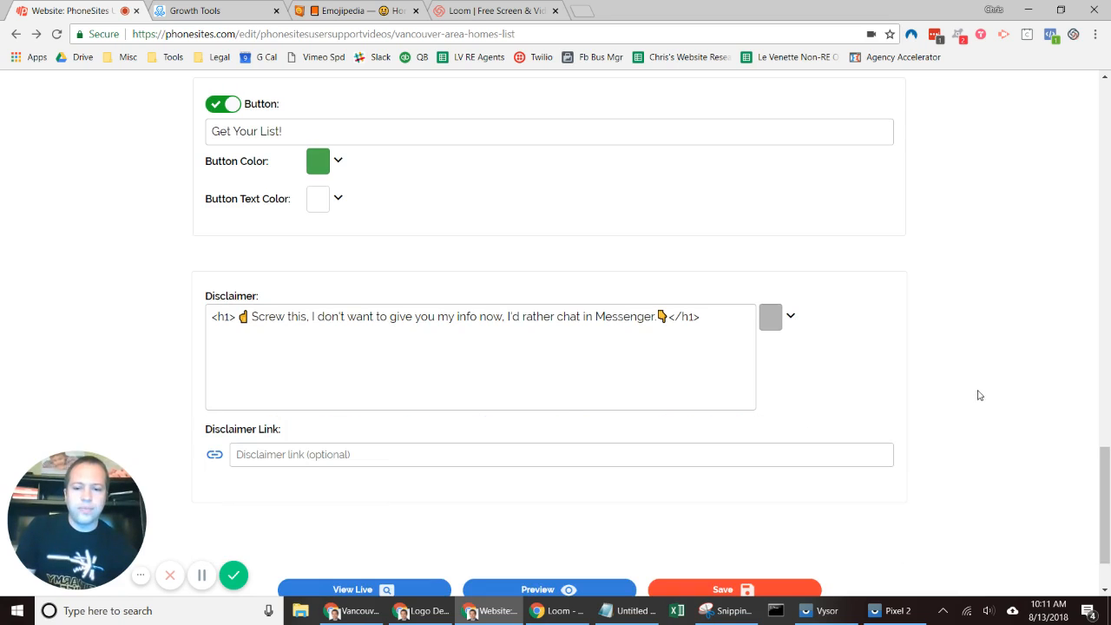
pyautogui.click(795, 589)
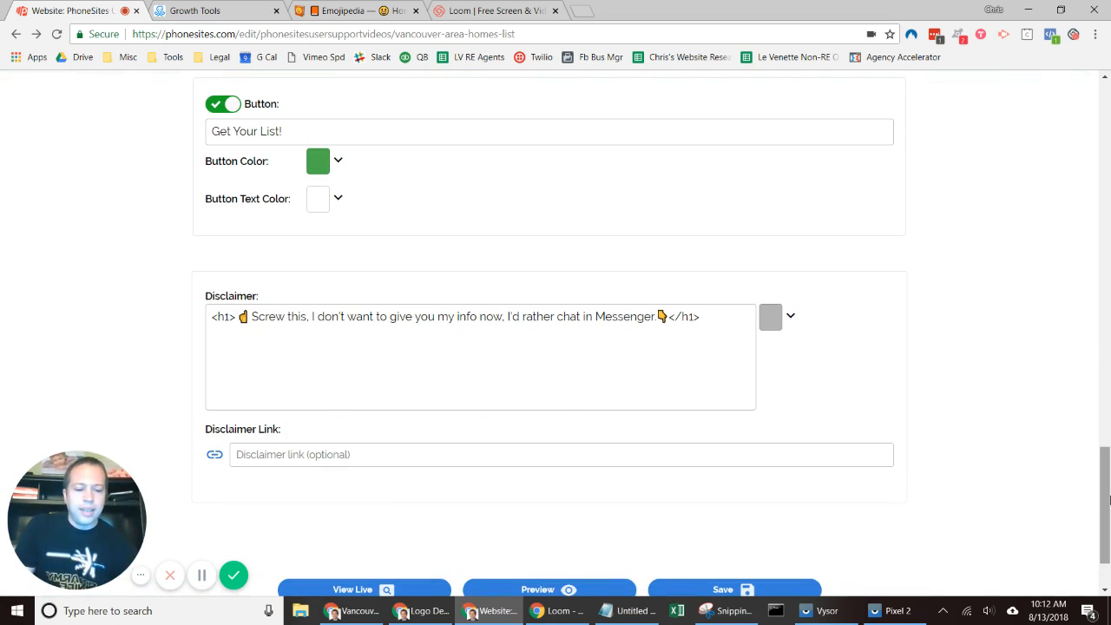
# Leave the page editor and open the website's configuration at the Global Tracking Code field
pyautogui.moveTo(1108, 500); pyautogui.dragTo(1108, 130)
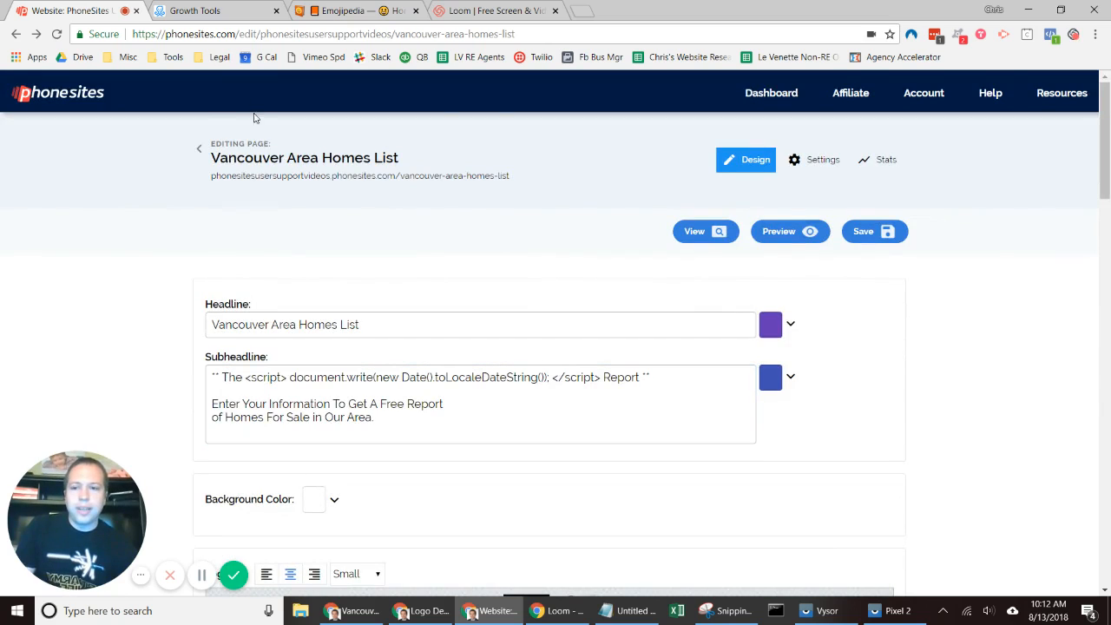
pyautogui.click(201, 152)
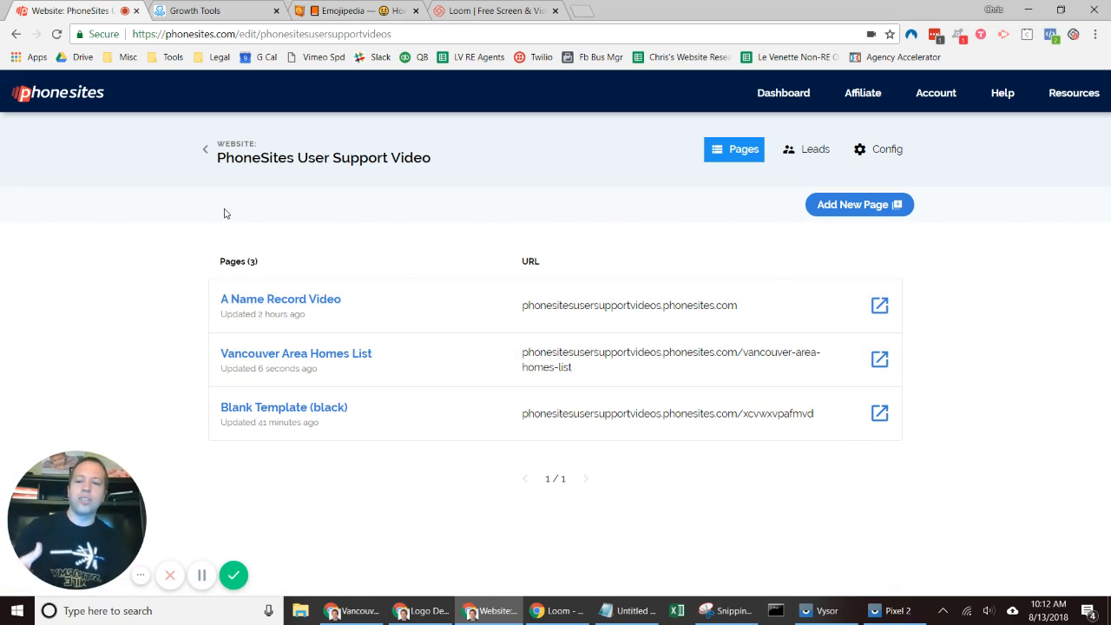
pyautogui.click(894, 158)
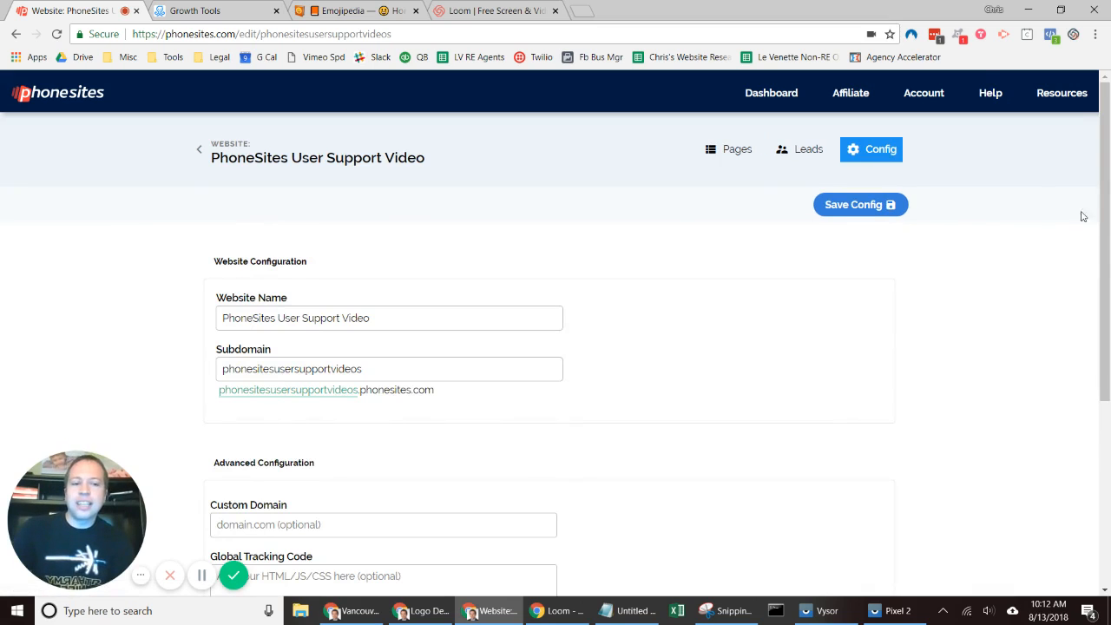
pyautogui.moveTo(1108, 152); pyautogui.dragTo(1108, 93)
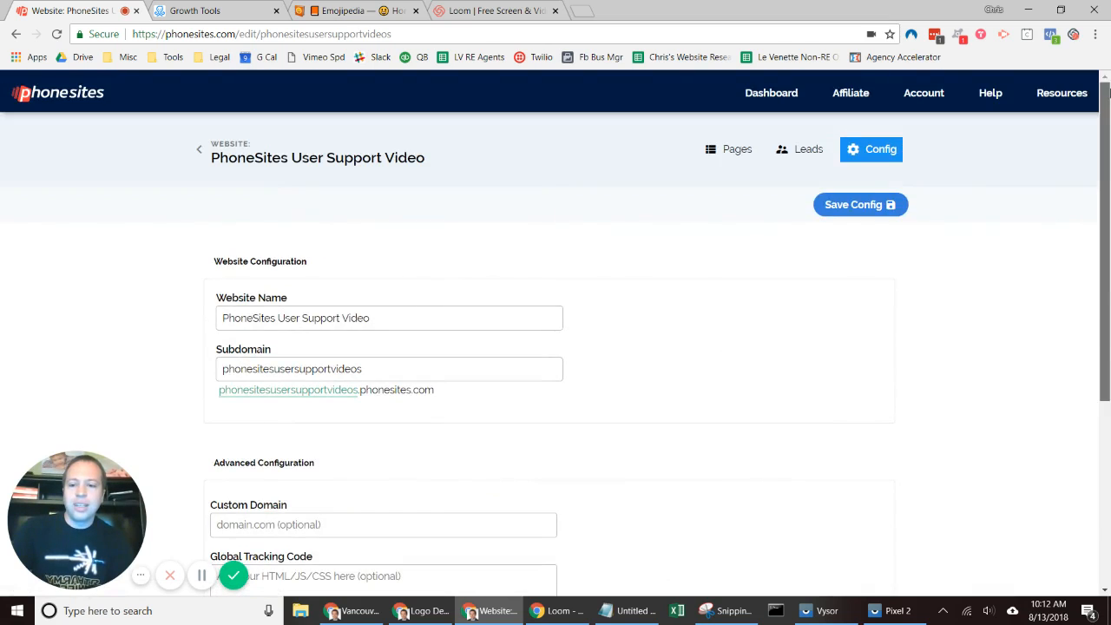
pyautogui.scroll(-1, 950, 209)
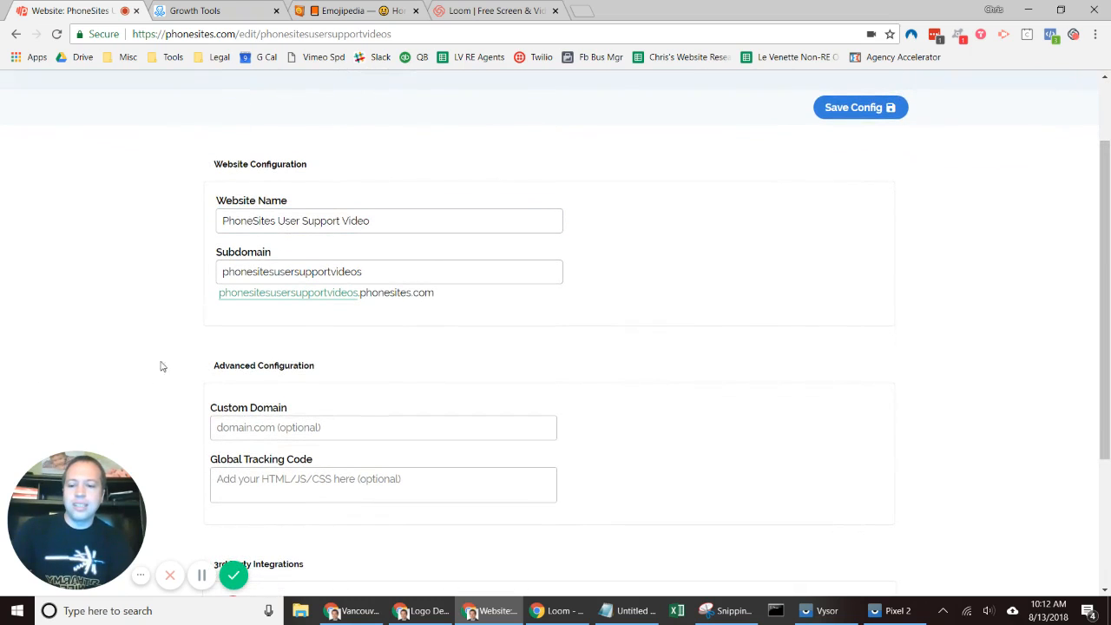
pyautogui.click(235, 466)
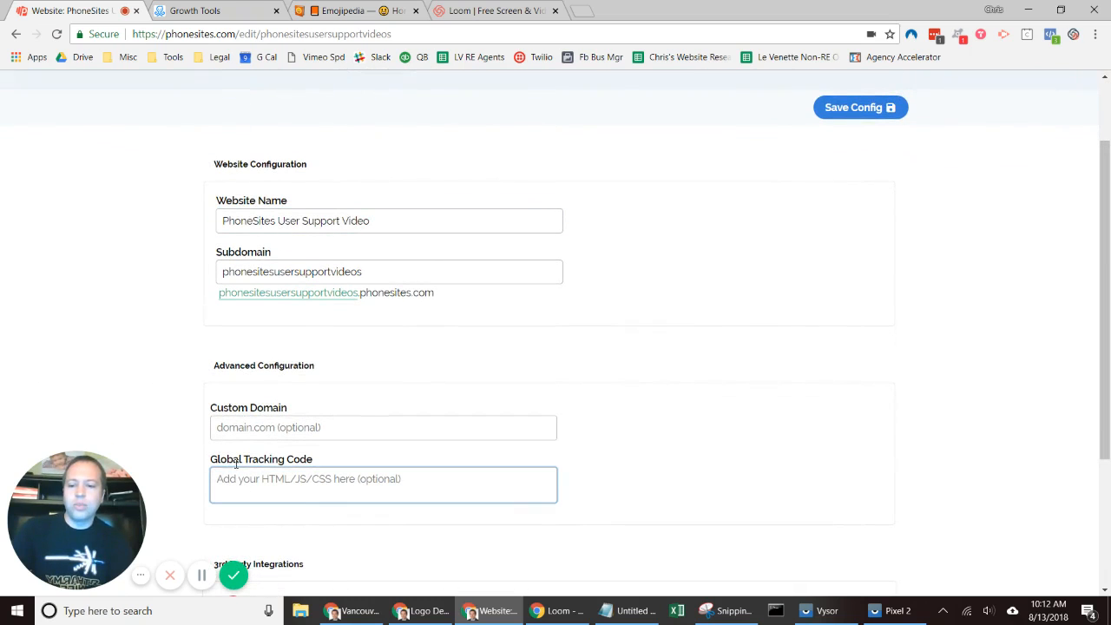
pyautogui.click(291, 460)
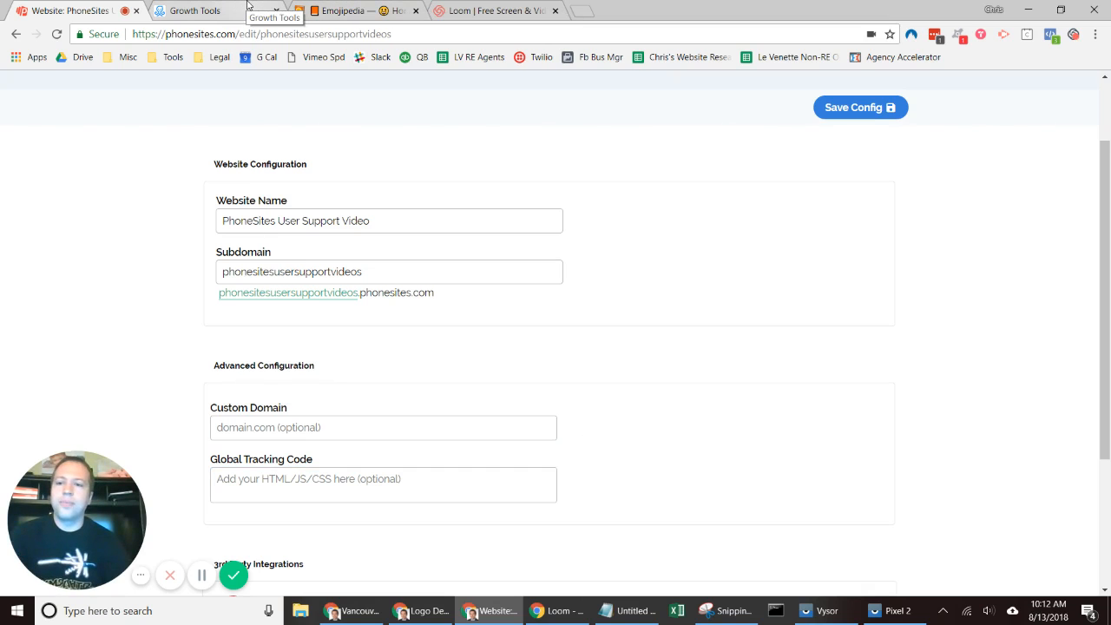
# Switch to ManyChat and open the JavaScript snippet installation in the setup of the RE Agent Landing Page Msgr growth tool
pyautogui.click(209, 10)
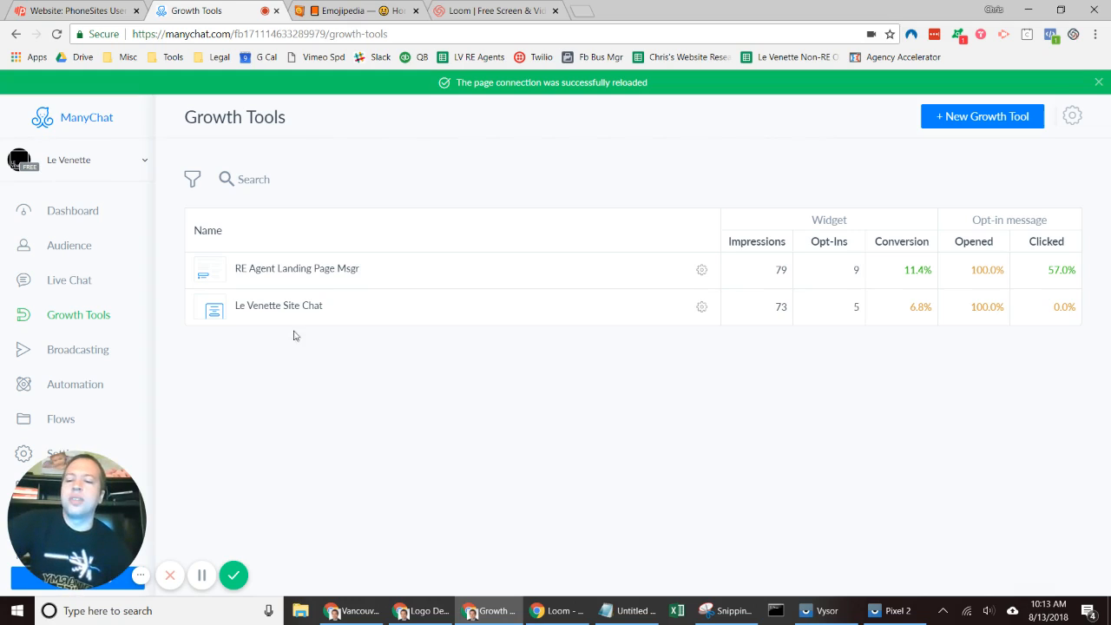
pyautogui.click(258, 276)
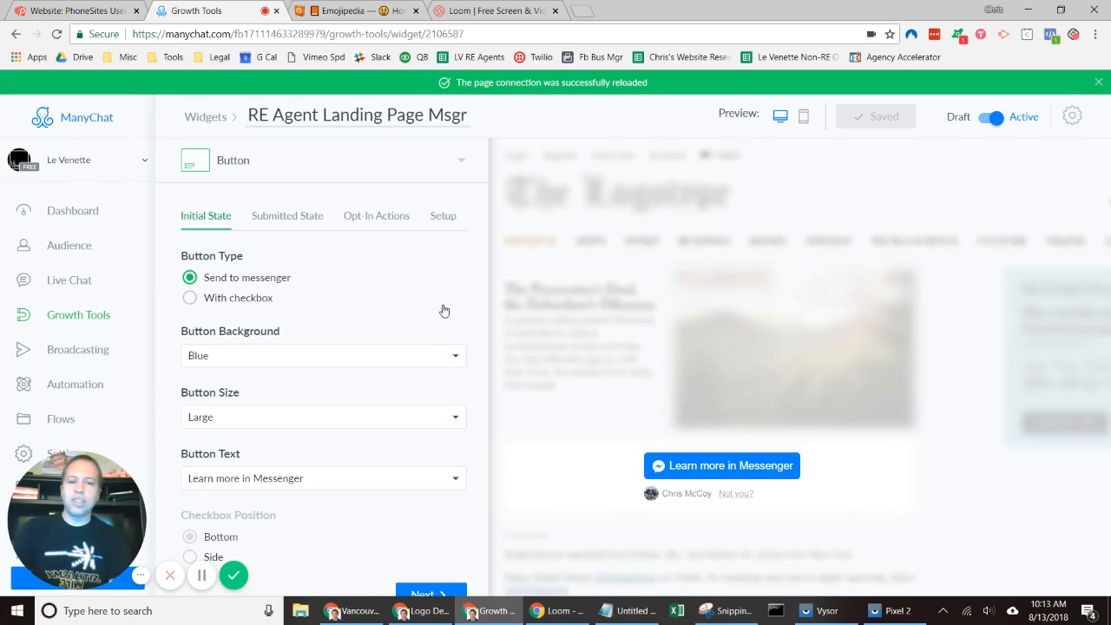
pyautogui.click(441, 216)
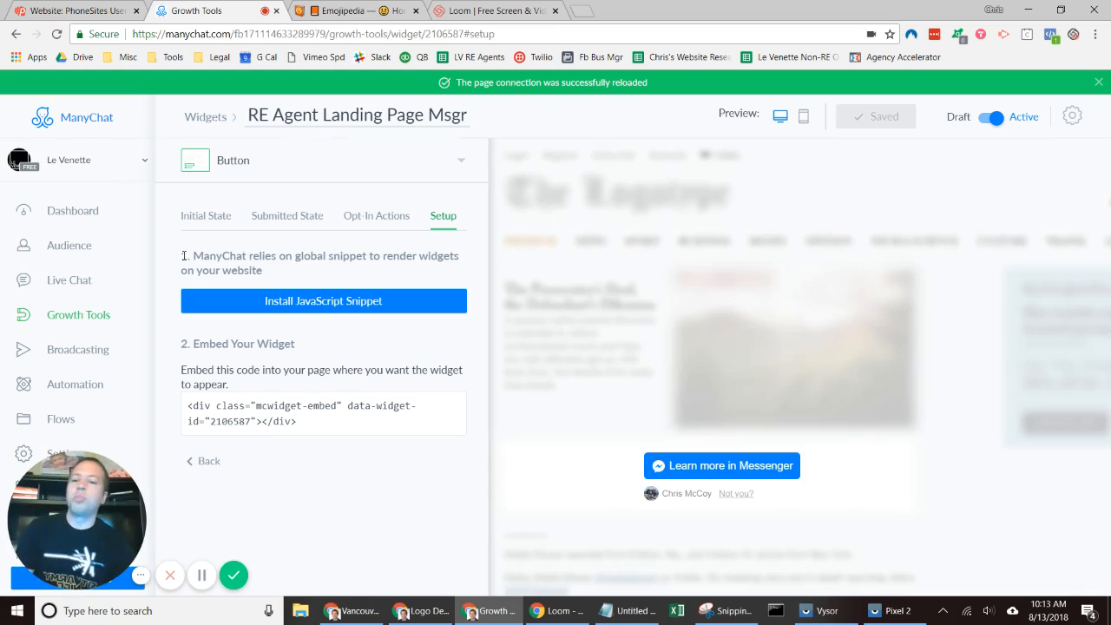
pyautogui.click(298, 304)
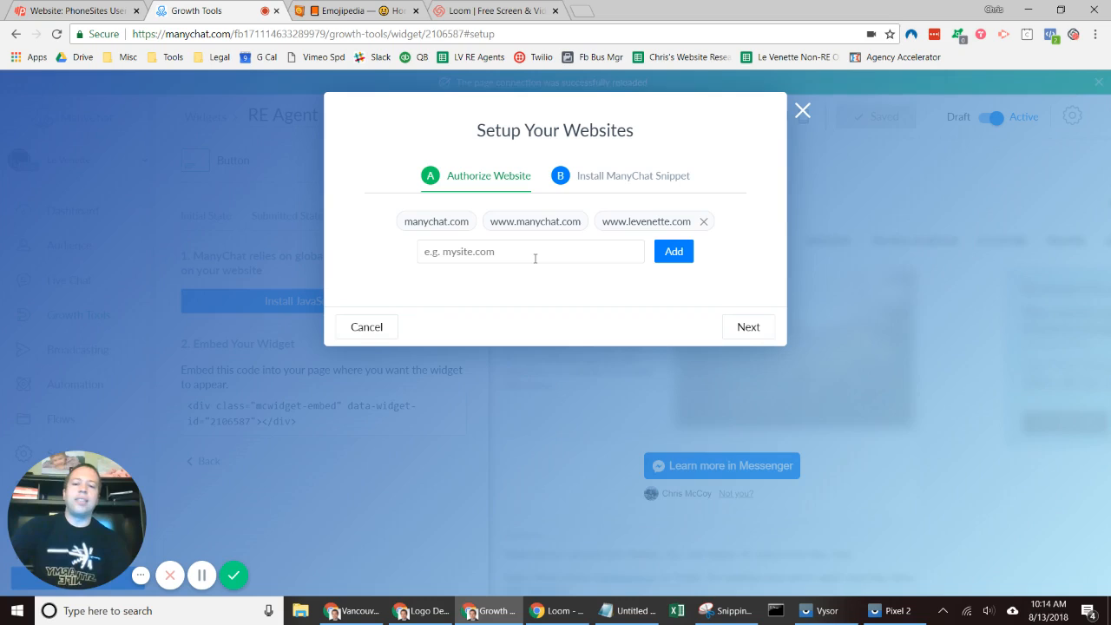
# Copy the site's full subdomain address from PhoneSites, authorize it as a website in ManyChat, and remove its www variant
pyautogui.click(113, 7)
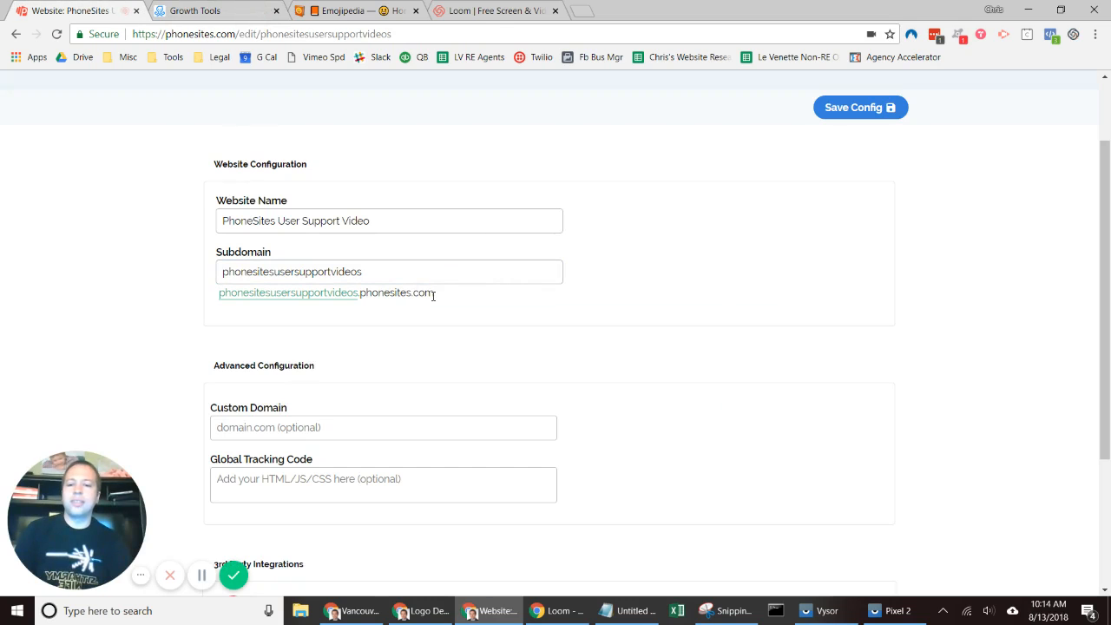
pyautogui.moveTo(434, 295); pyautogui.dragTo(293, 300)
pyautogui.moveTo(236, 294); pyautogui.dragTo(220, 294)
pyautogui.hotkey('ctrl', 'c')
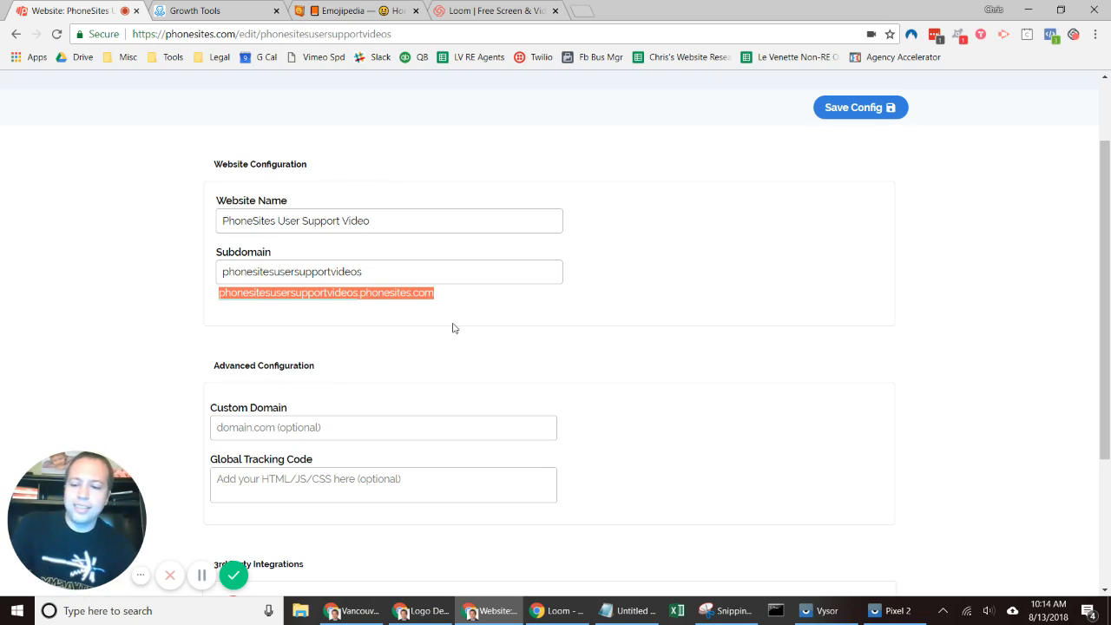
pyautogui.click(215, 7)
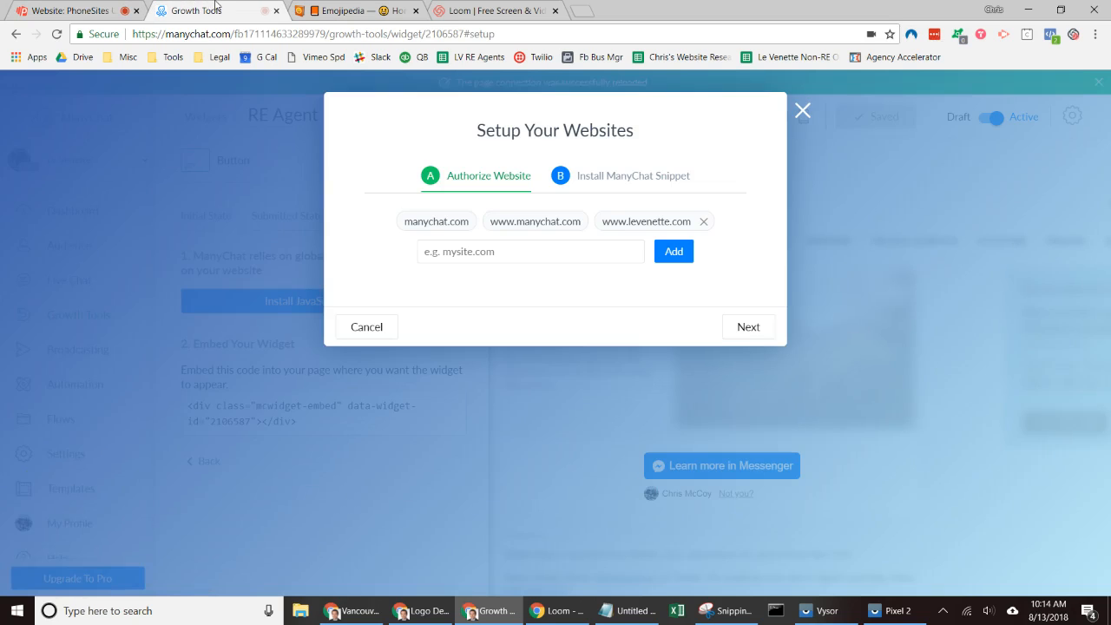
pyautogui.click(500, 253)
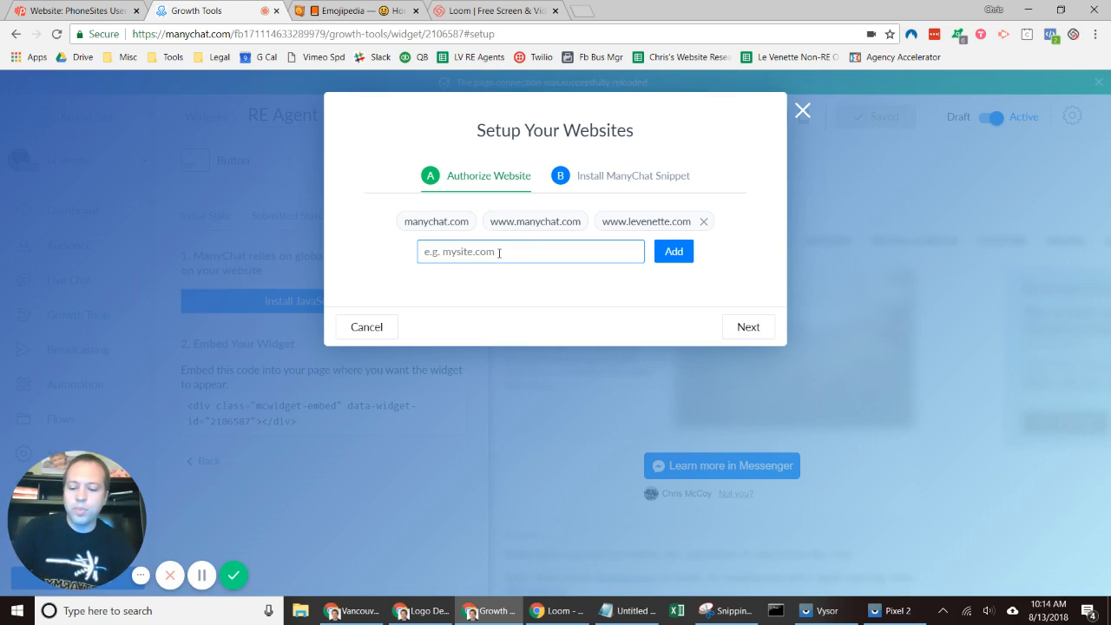
pyautogui.hotkey('ctrl', 'v')
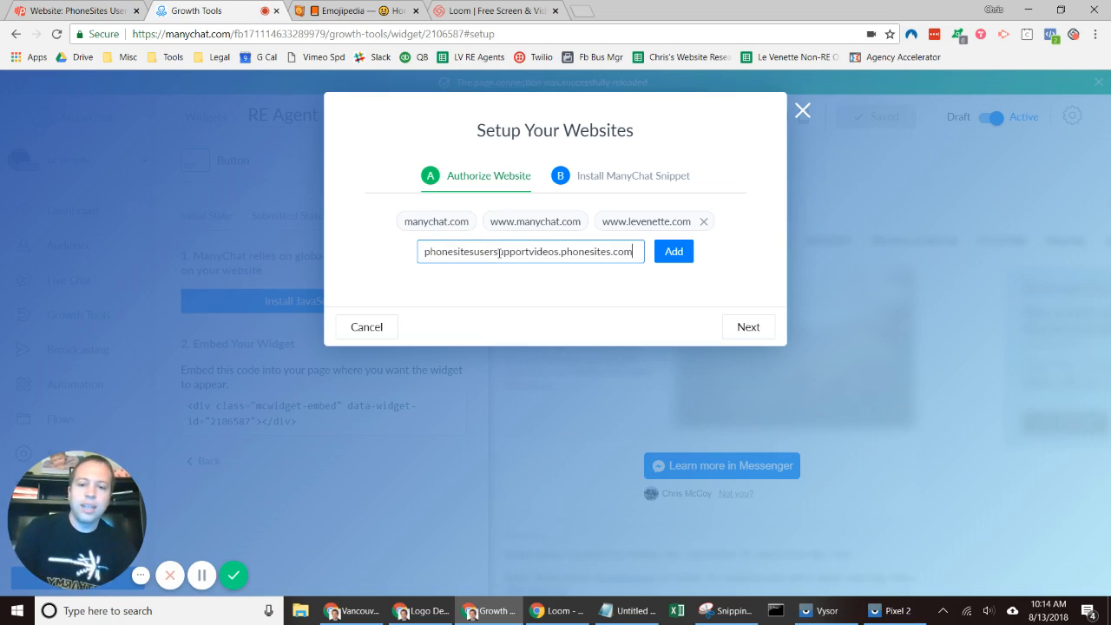
pyautogui.click(677, 254)
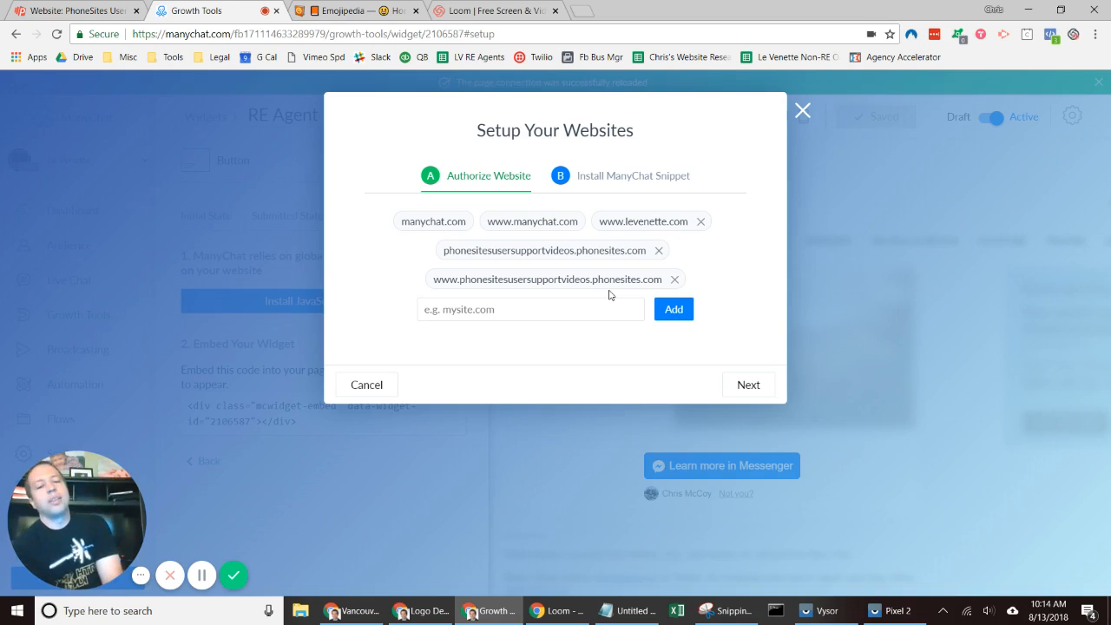
pyautogui.click(674, 279)
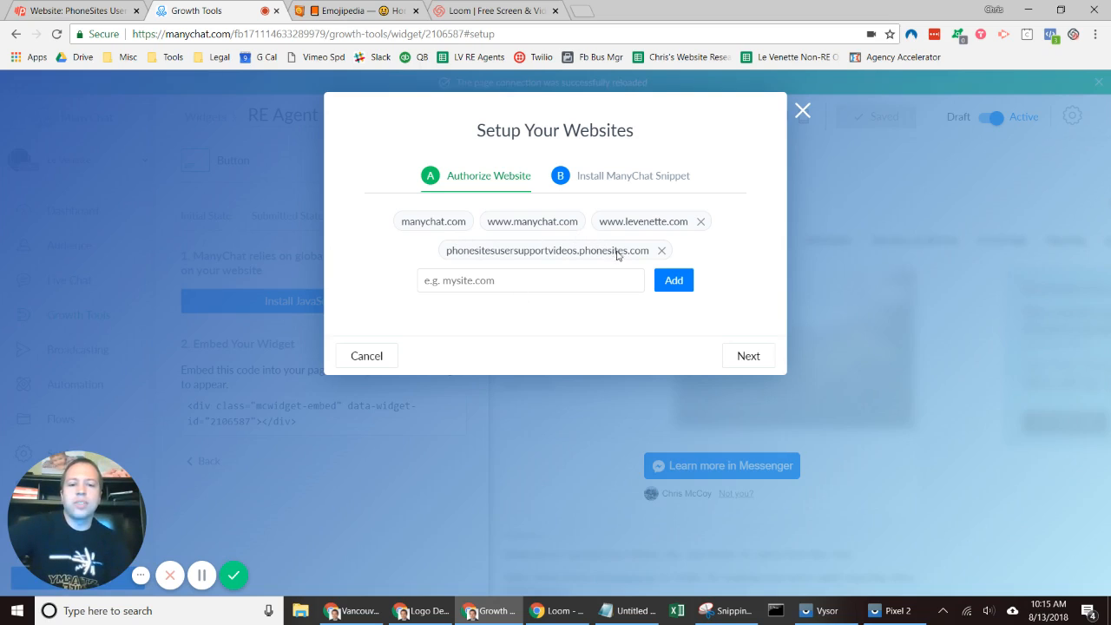
# Authorize the personal .co domain as another website and try to remove its www variant
pyautogui.click(499, 285)
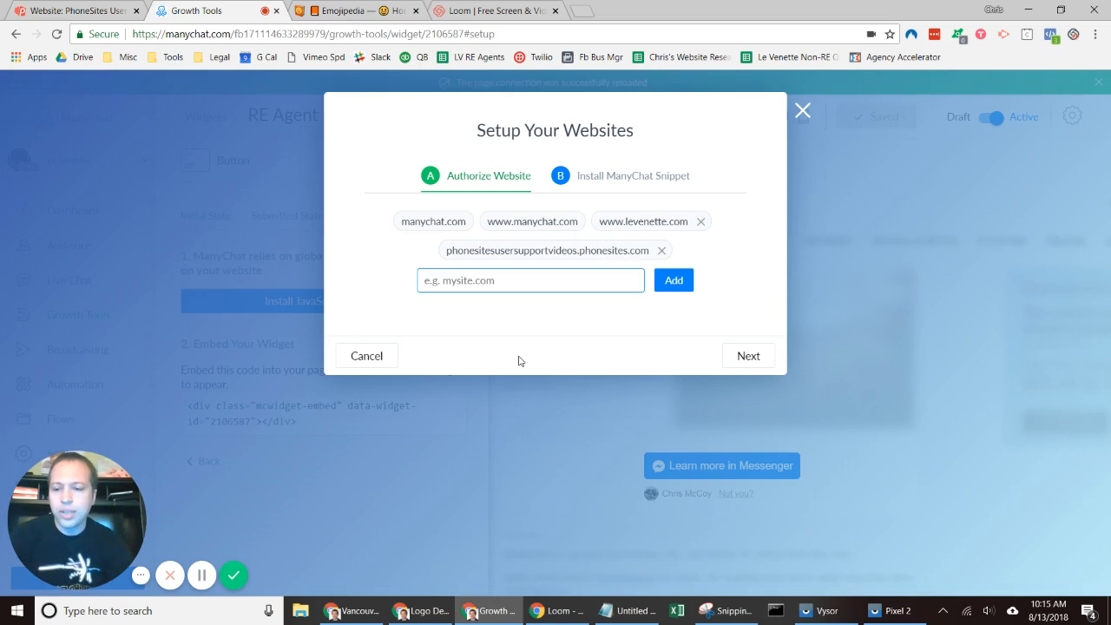
pyautogui.write('chrism')
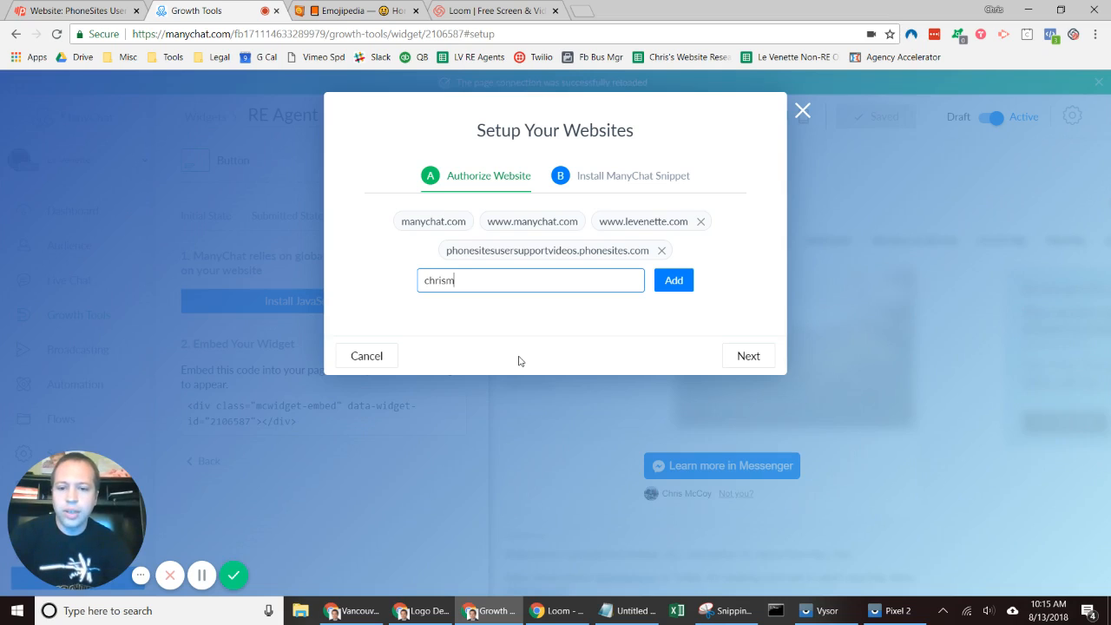
pyautogui.write('ccoy.co')
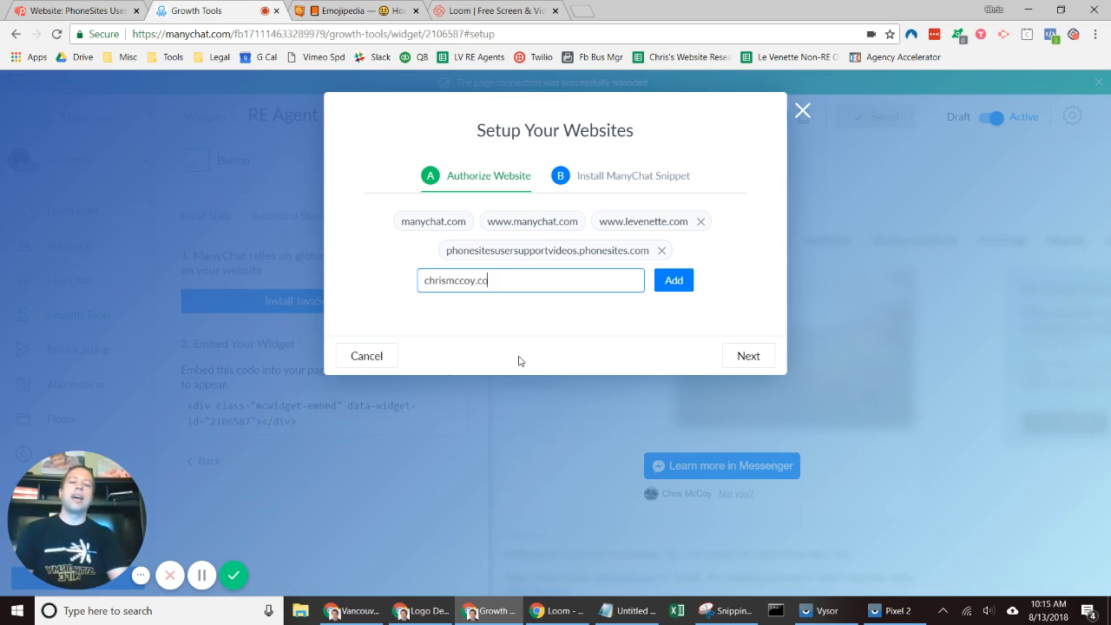
pyautogui.click(685, 279)
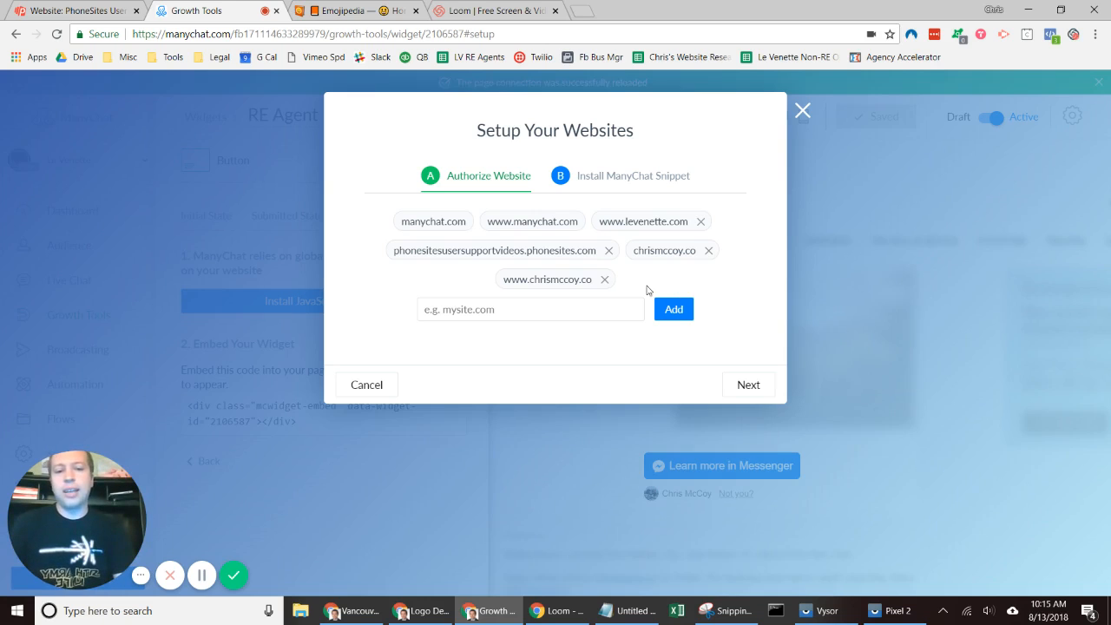
pyautogui.click(605, 279)
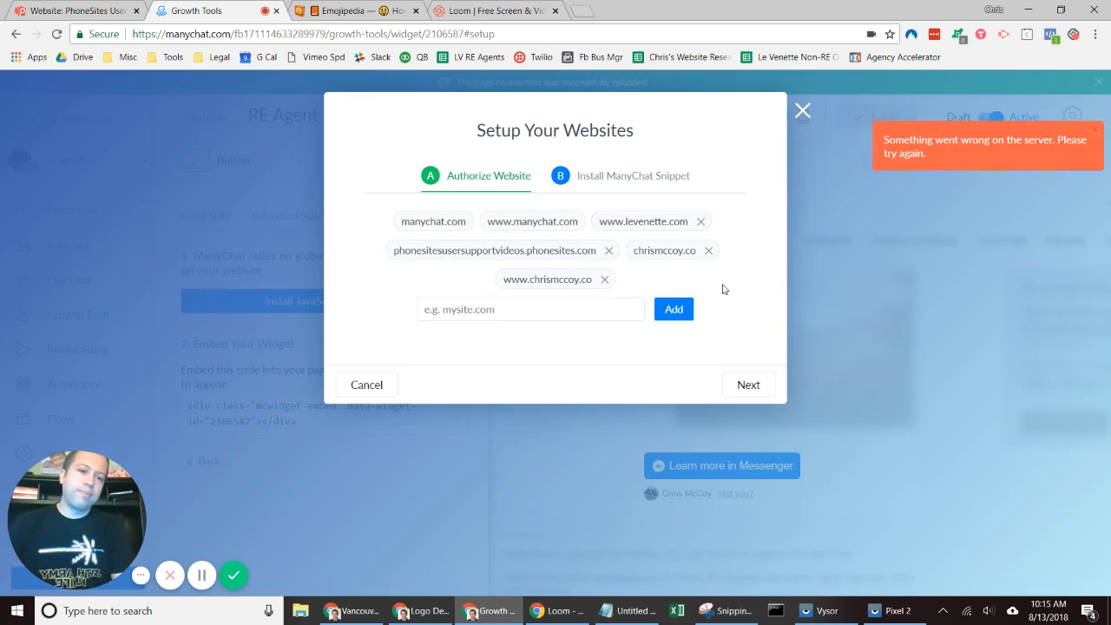
pyautogui.click(605, 280)
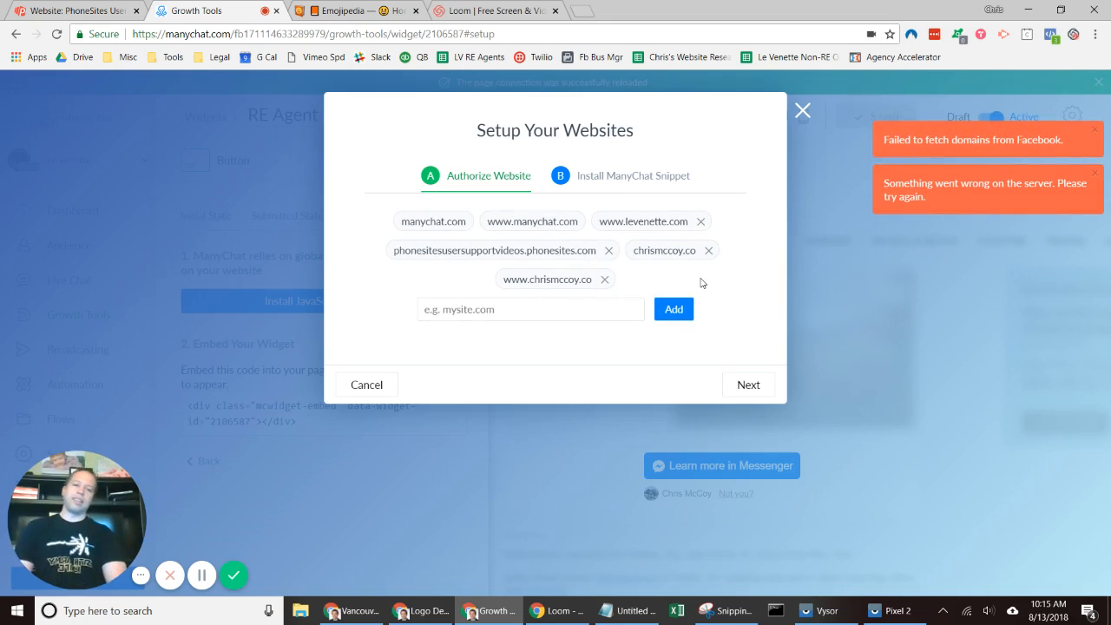
# Proceed to the ManyChat snippet, copy its code to the clipboard, and finish the website setup
pyautogui.click(737, 389)
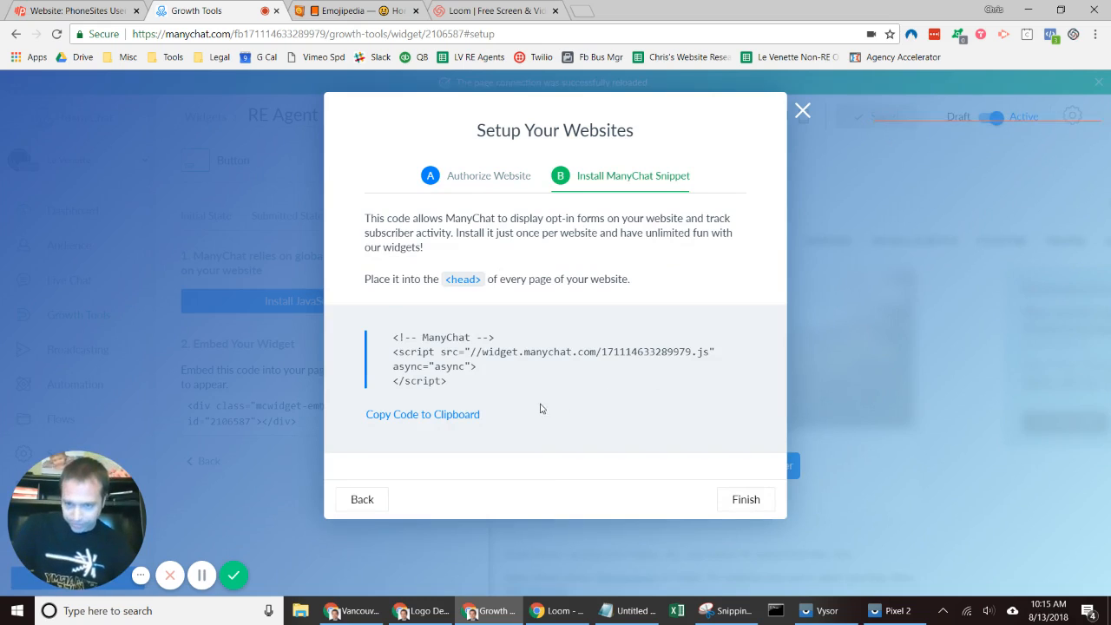
pyautogui.click(453, 417)
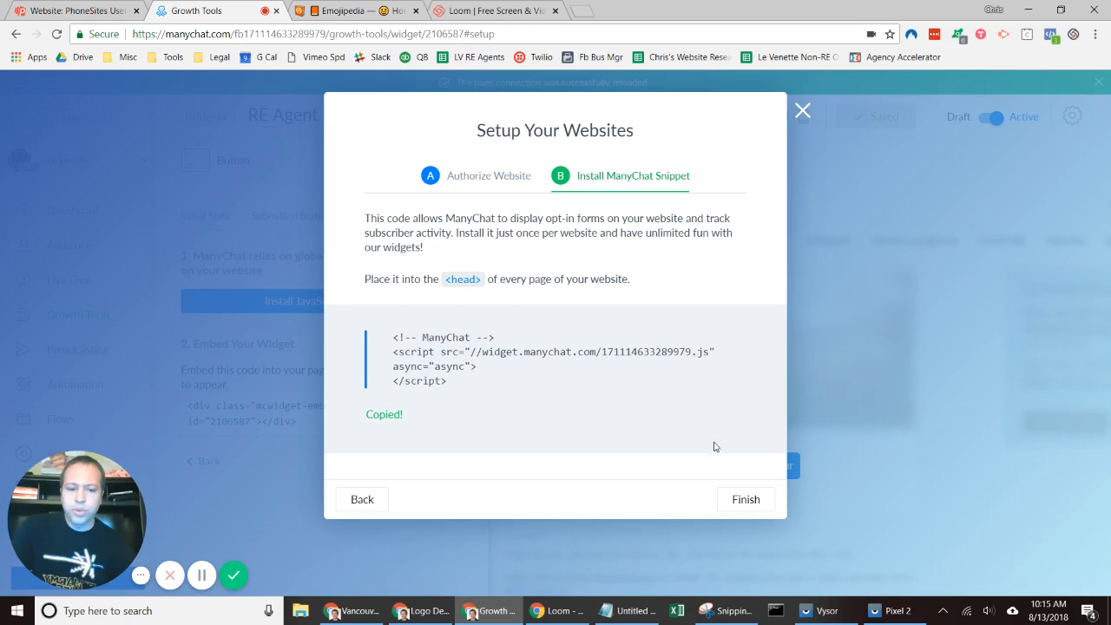
pyautogui.click(744, 499)
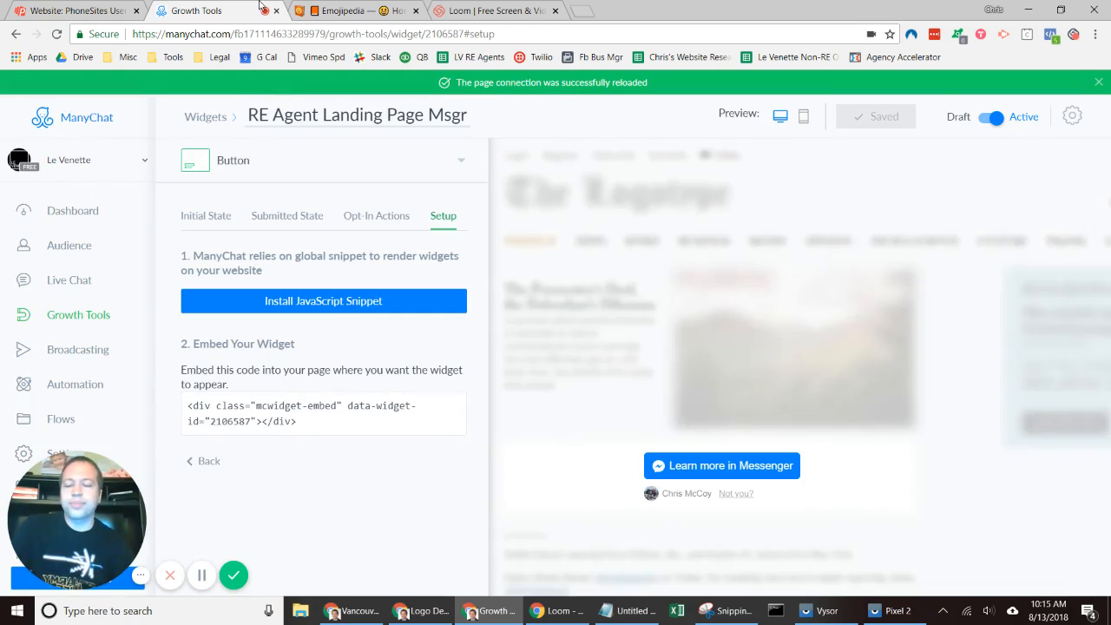
# Paste the ManyChat snippet into the Global Tracking Code of the PhoneSites website and save the configuration
pyautogui.click(91, 10)
pyautogui.click(264, 484)
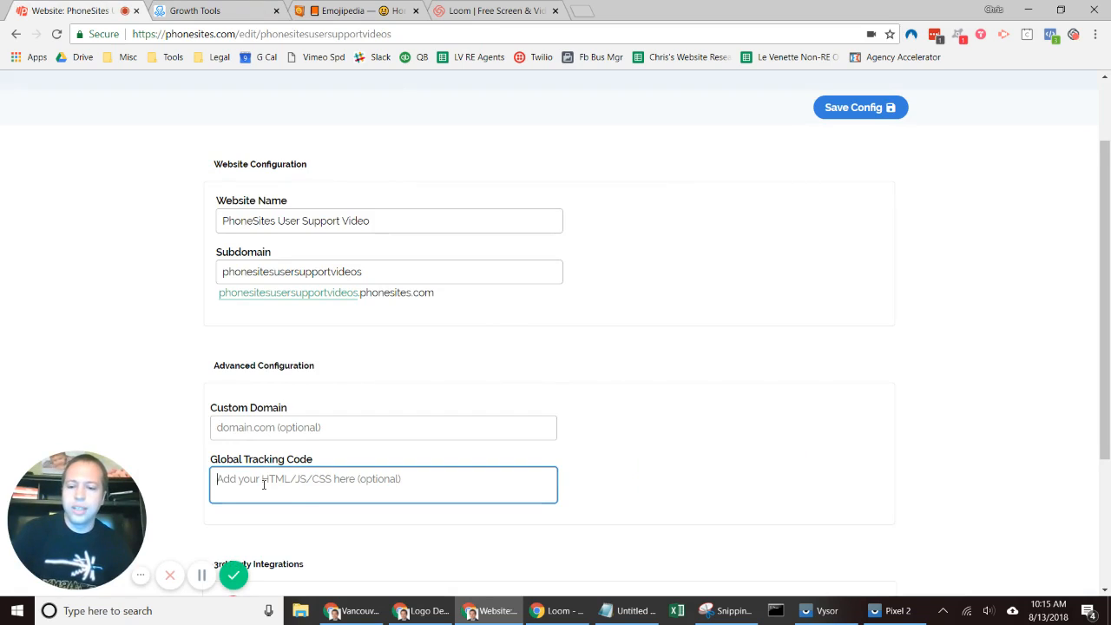
pyautogui.hotkey('ctrl', 'v')
pyautogui.moveTo(1108, 389); pyautogui.dragTo(1108, 327)
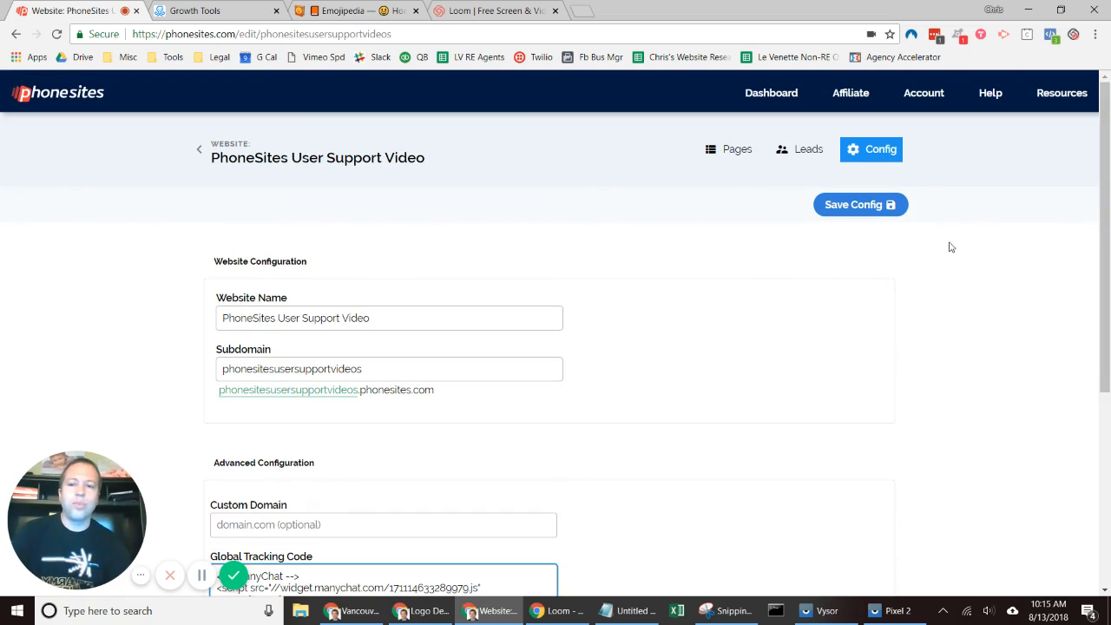
pyautogui.moveTo(1107, 223)
pyautogui.mouseDown()
pyautogui.moveTo(1108, 357)
pyautogui.moveTo(1108, 217)
pyautogui.mouseUp()
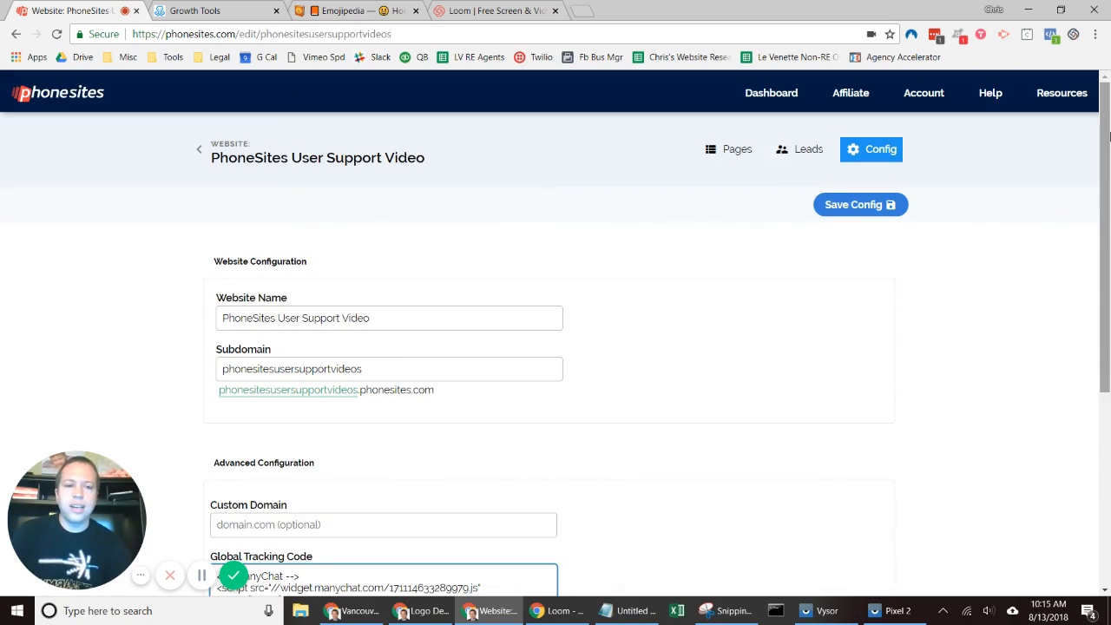
pyautogui.click(865, 208)
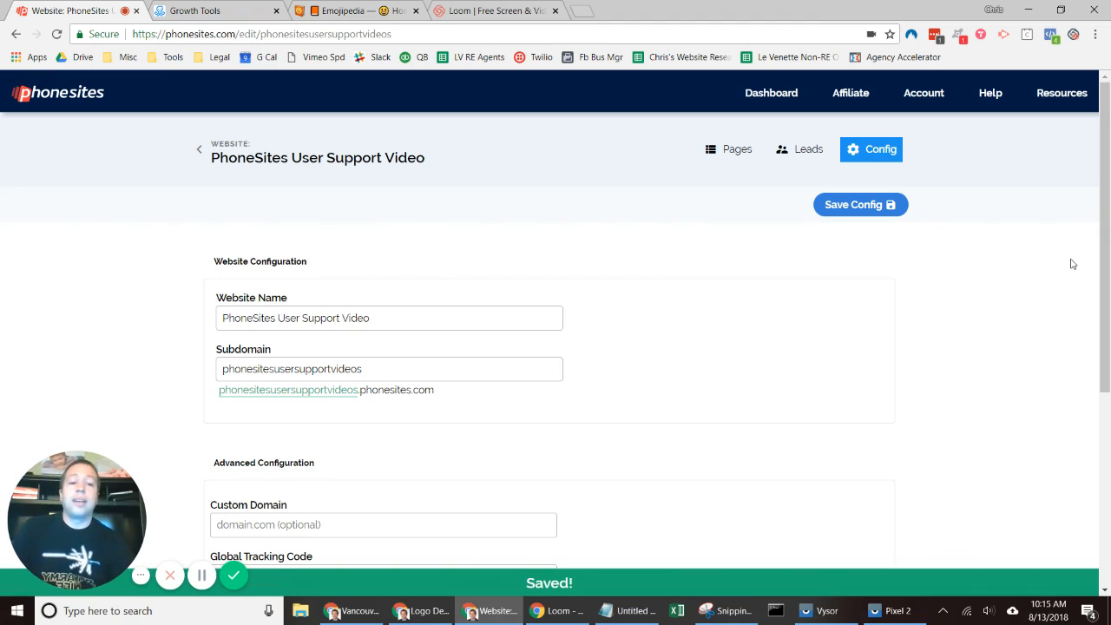
# Reopen the PhoneSites User Support Video website, view its Vancouver Area Homes List page in the editor, and return to the page list
pyautogui.click(202, 153)
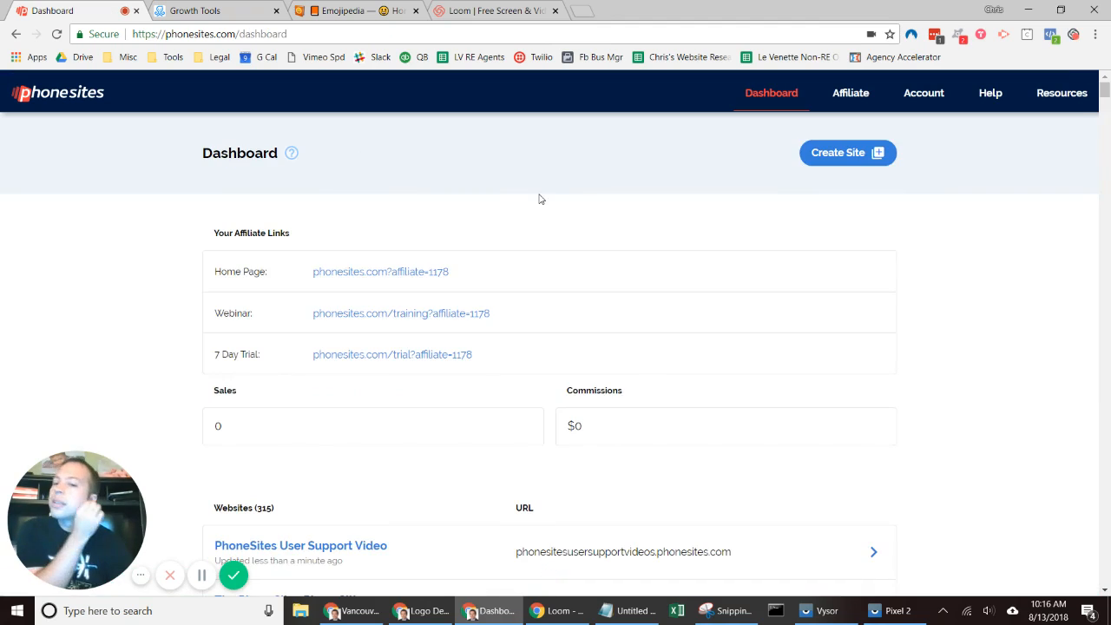
pyautogui.click(352, 549)
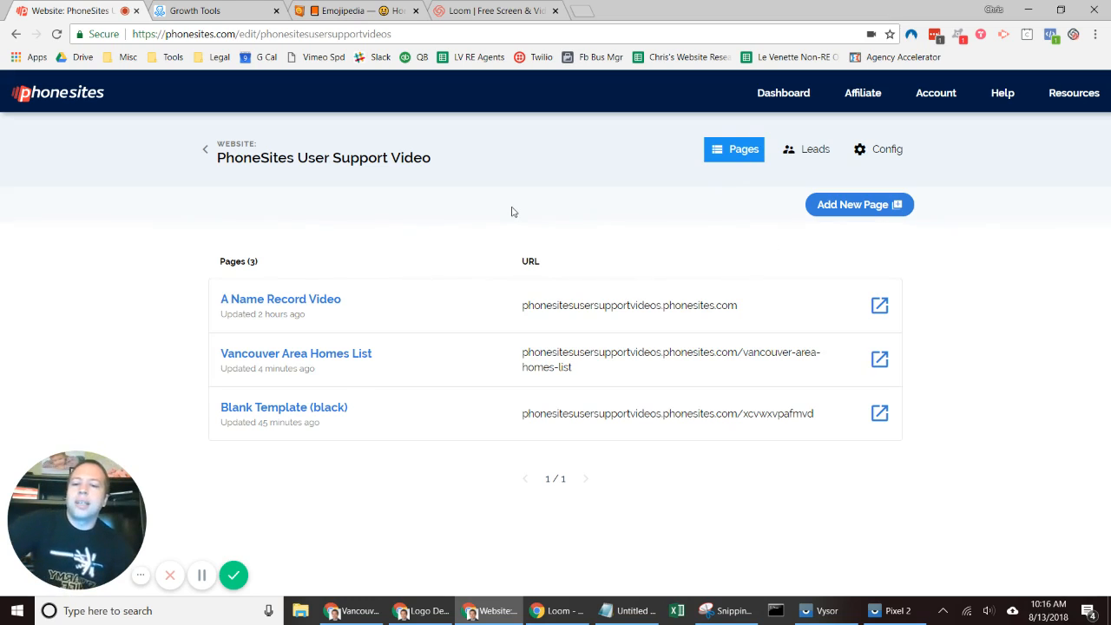
pyautogui.click(329, 356)
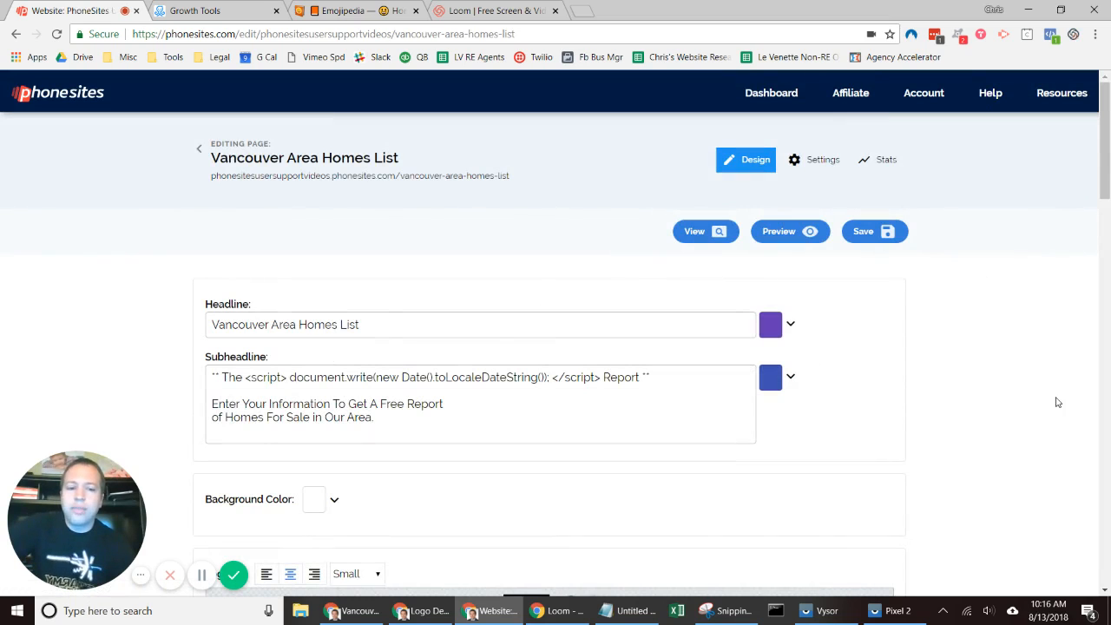
pyautogui.click(198, 150)
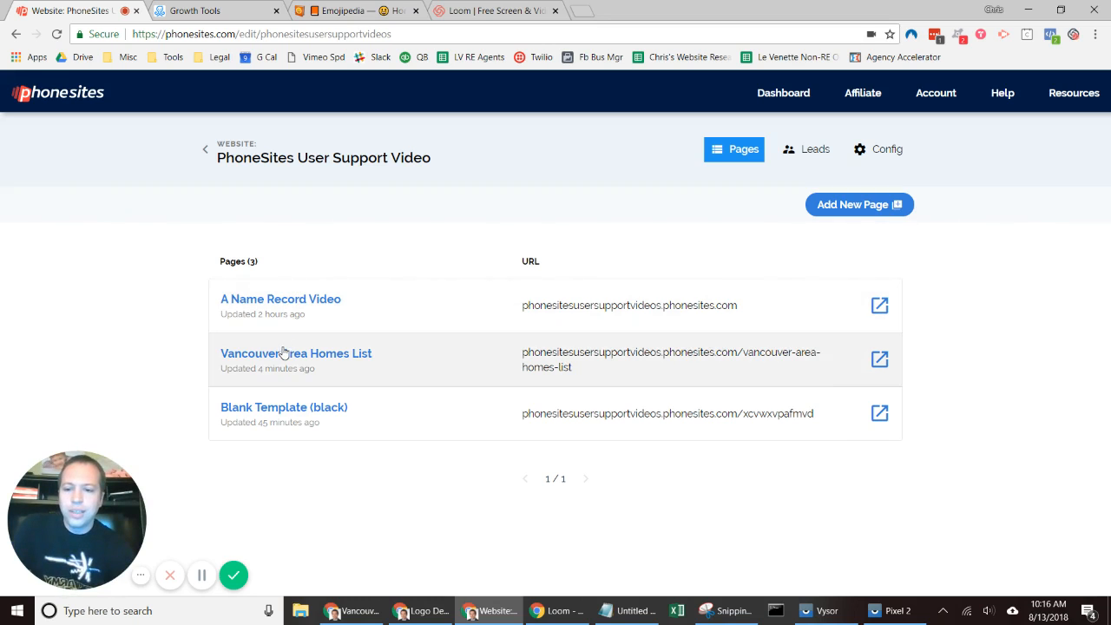
# Open the Vancouver Area Homes List page for editing and go to its disclaimer text
pyautogui.click(283, 354)
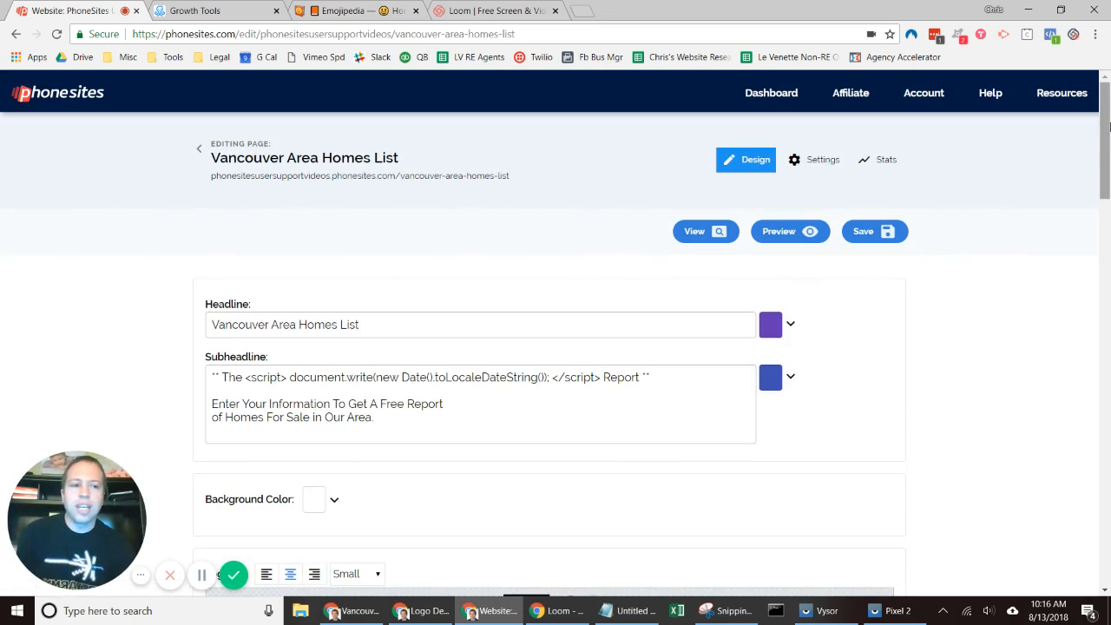
pyautogui.moveTo(1107, 115); pyautogui.dragTo(1107, 386)
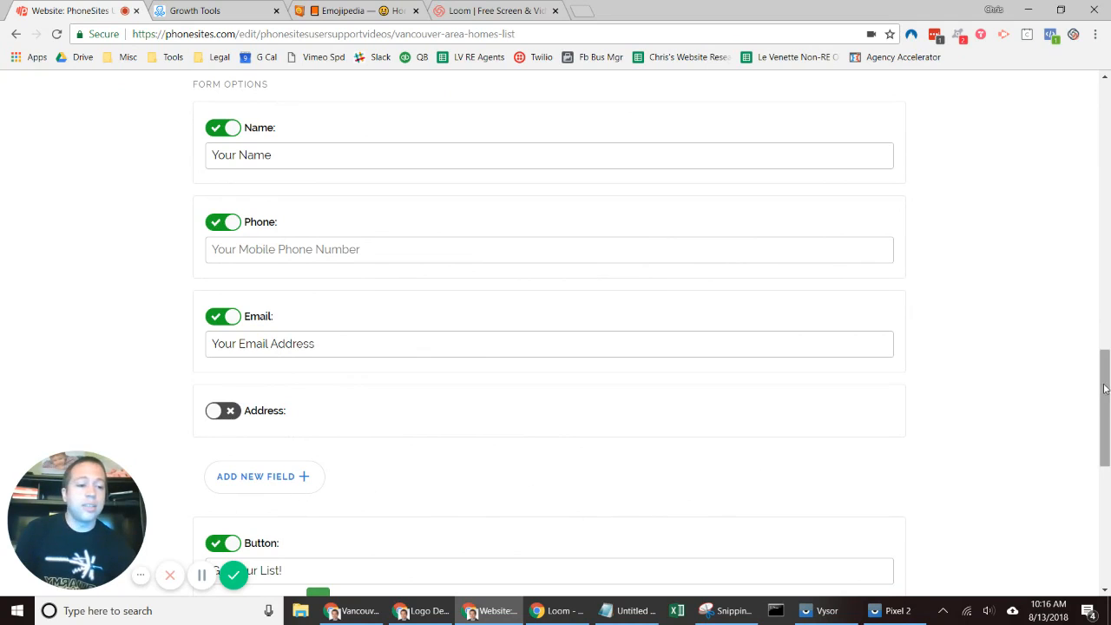
pyautogui.moveTo(1108, 405); pyautogui.dragTo(1107, 510)
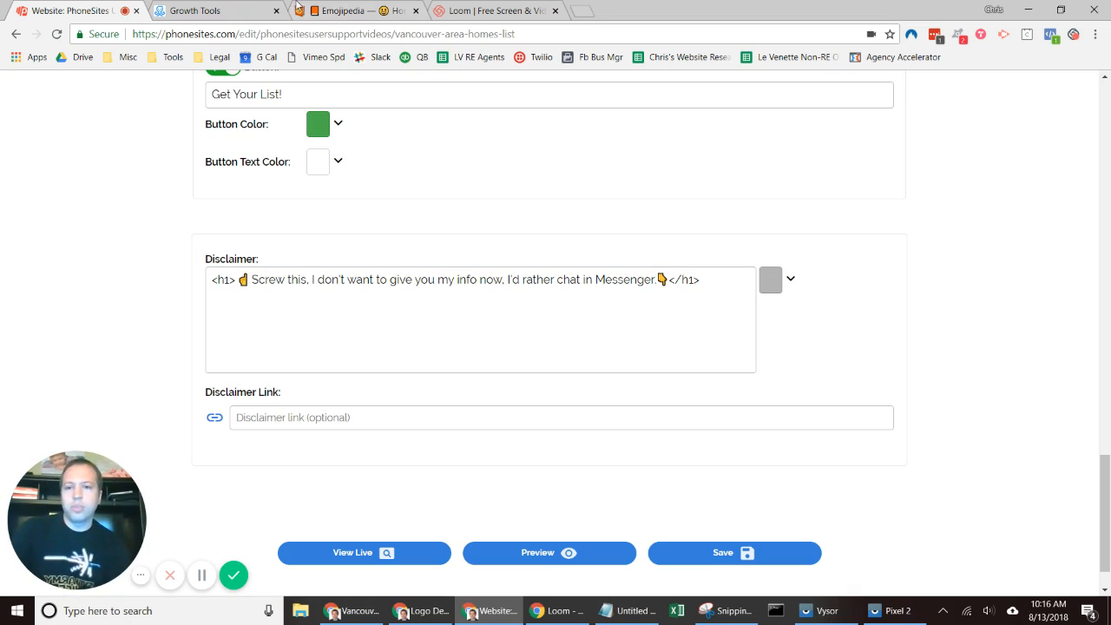
# Switch to Emojipedia and search for "point" to find pointing-finger emojis for the disclaimer
pyautogui.click(343, 10)
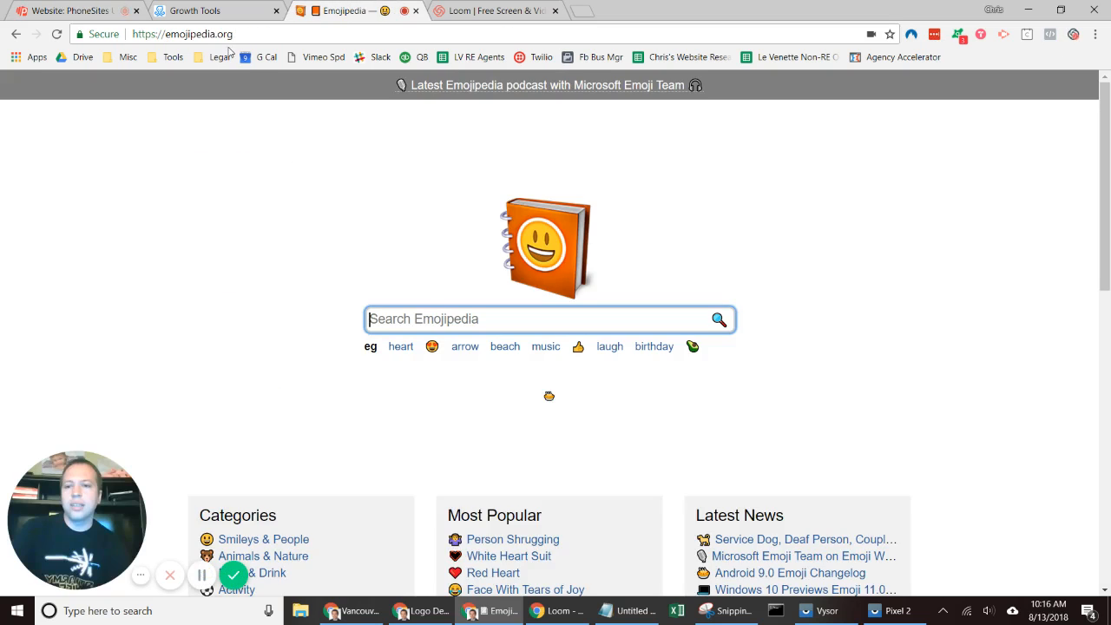
pyautogui.click(421, 314)
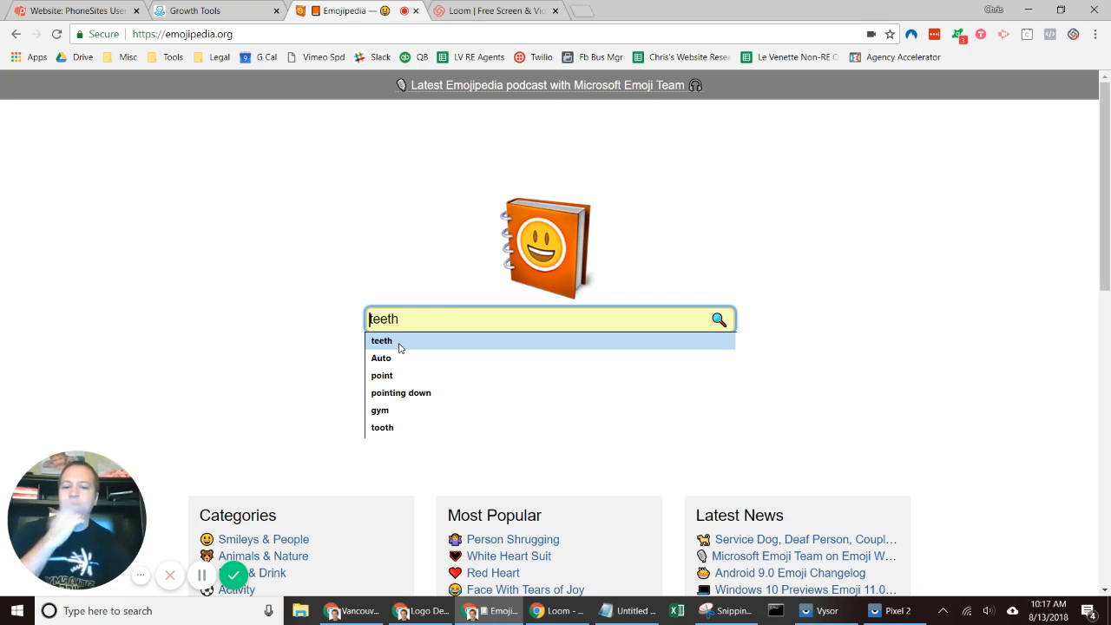
pyautogui.moveTo(1108, 177); pyautogui.dragTo(1109, 265)
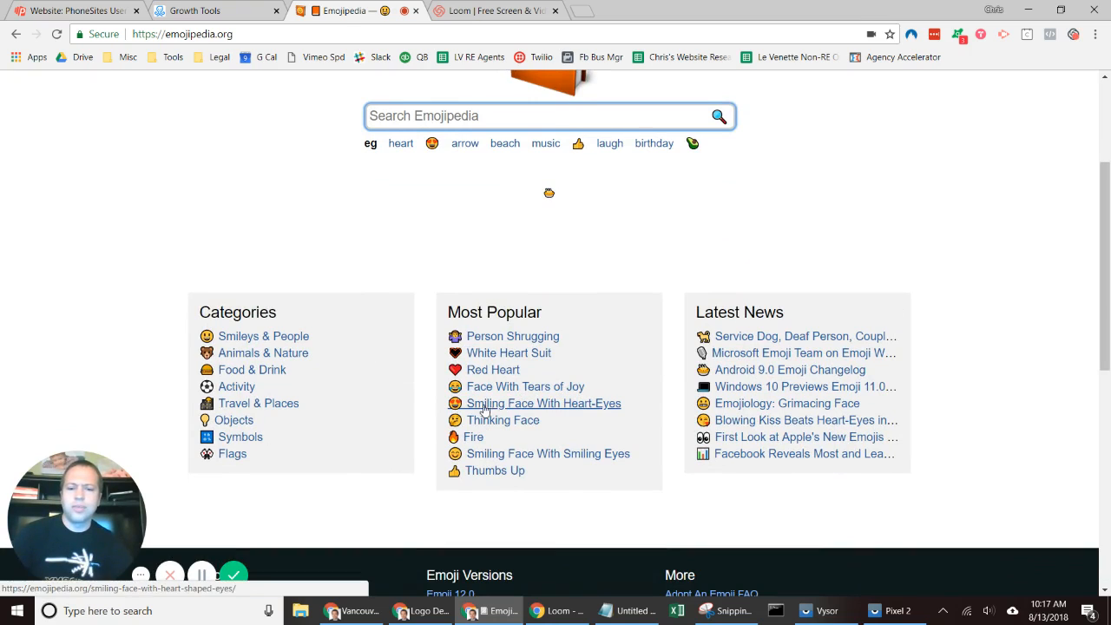
pyautogui.moveTo(1108, 305); pyautogui.dragTo(1108, 218)
pyautogui.write('p')
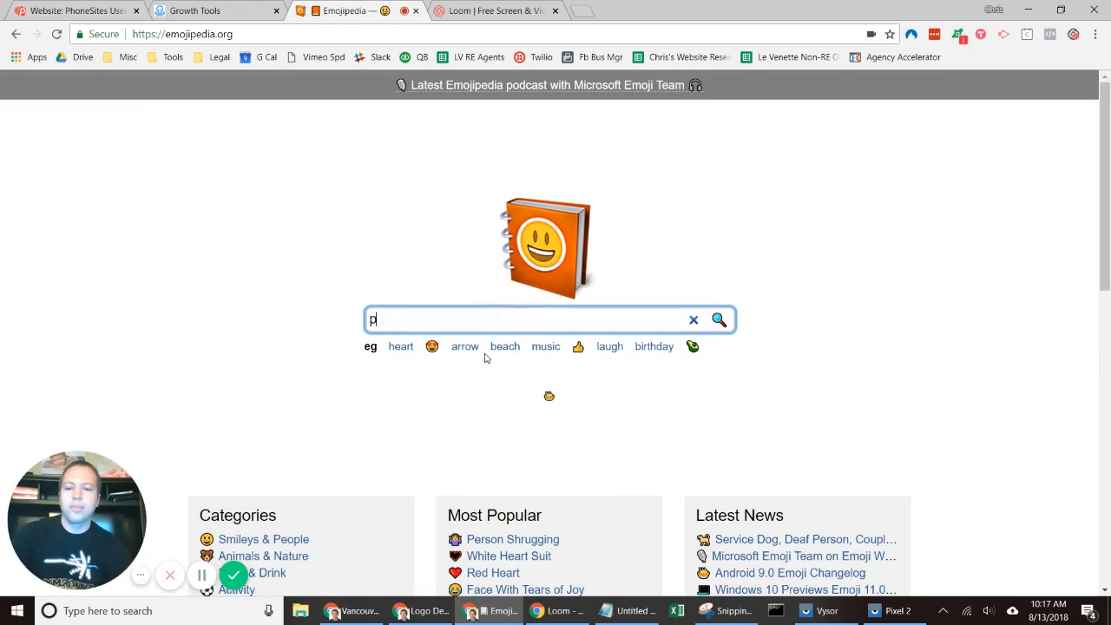
pyautogui.write('oint')
pyautogui.press('Return')
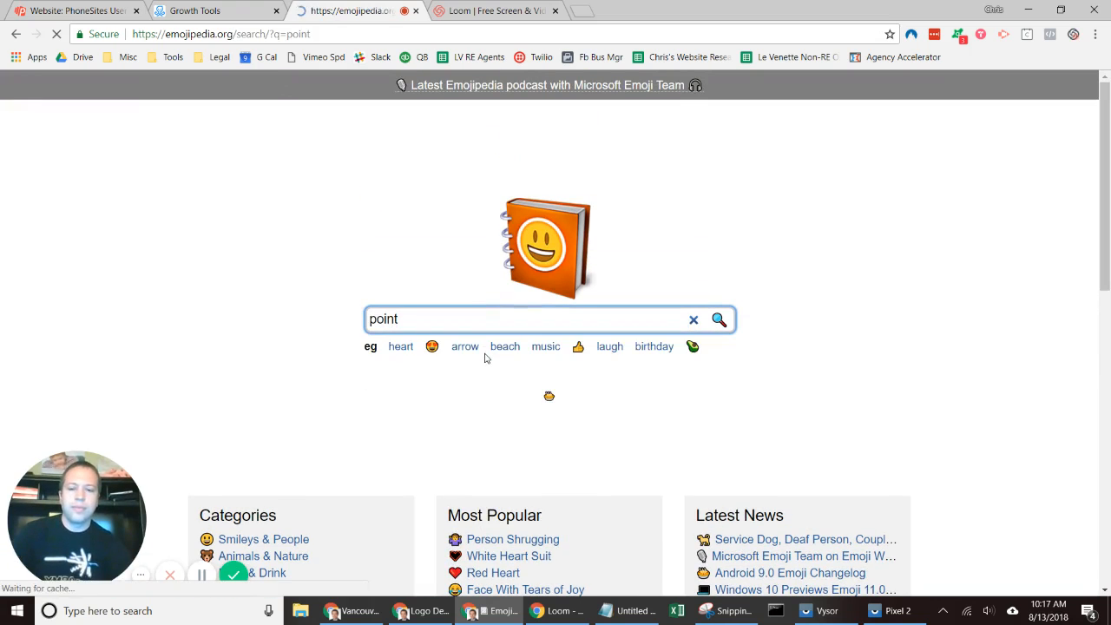
pyautogui.moveTo(1108, 147)
pyautogui.mouseDown()
pyautogui.moveTo(1108, 375)
pyautogui.moveTo(1107, 134)
pyautogui.mouseUp()
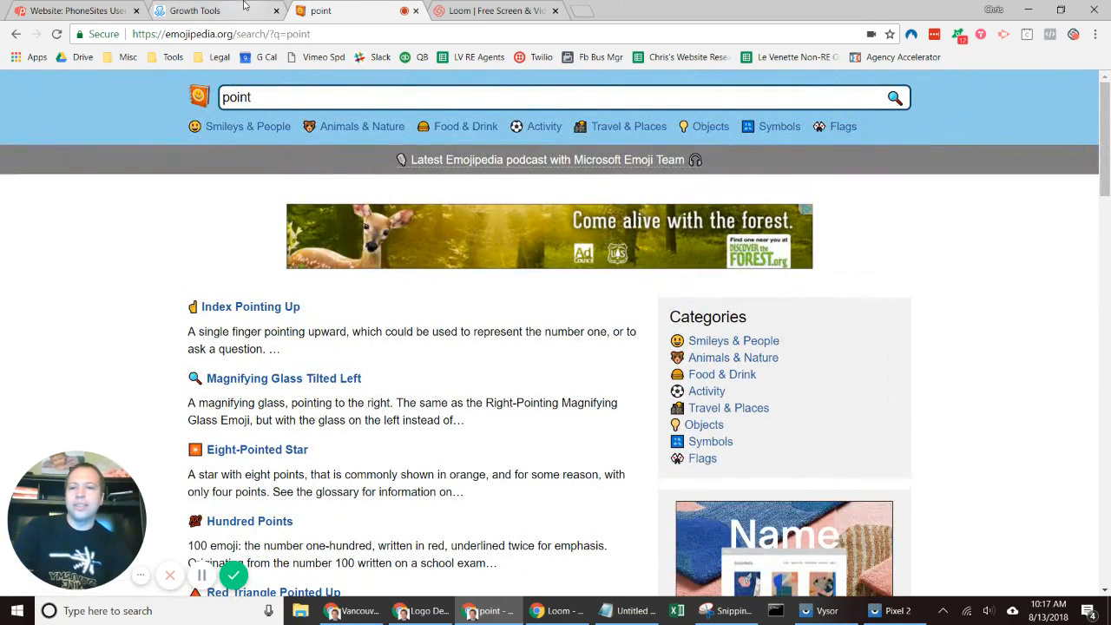
# Copy the Messenger button's embed code from ManyChat and paste it below the h1 line in the page's disclaimer
pyautogui.click(195, 11)
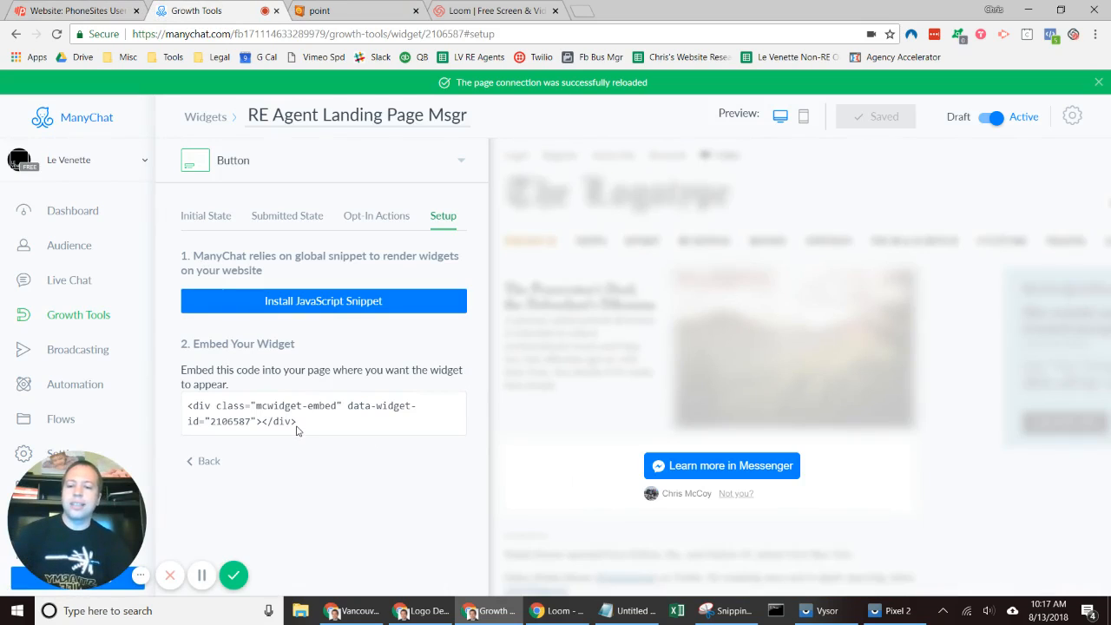
pyautogui.moveTo(295, 426); pyautogui.dragTo(189, 405)
pyautogui.hotkey('ctrl', 'c')
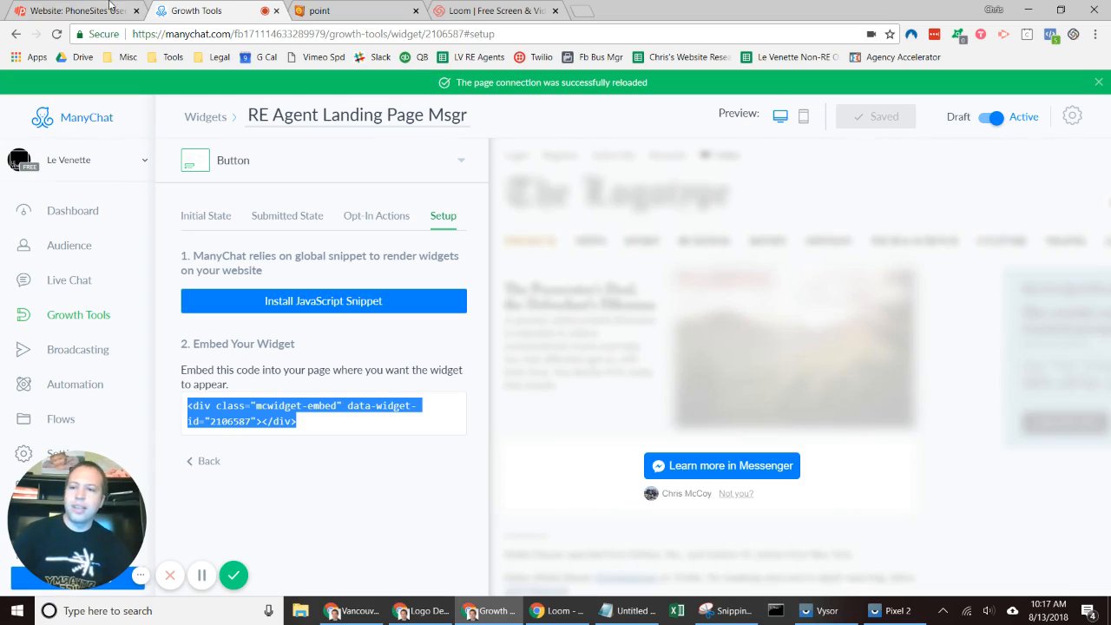
pyautogui.click(73, 10)
pyautogui.click(368, 306)
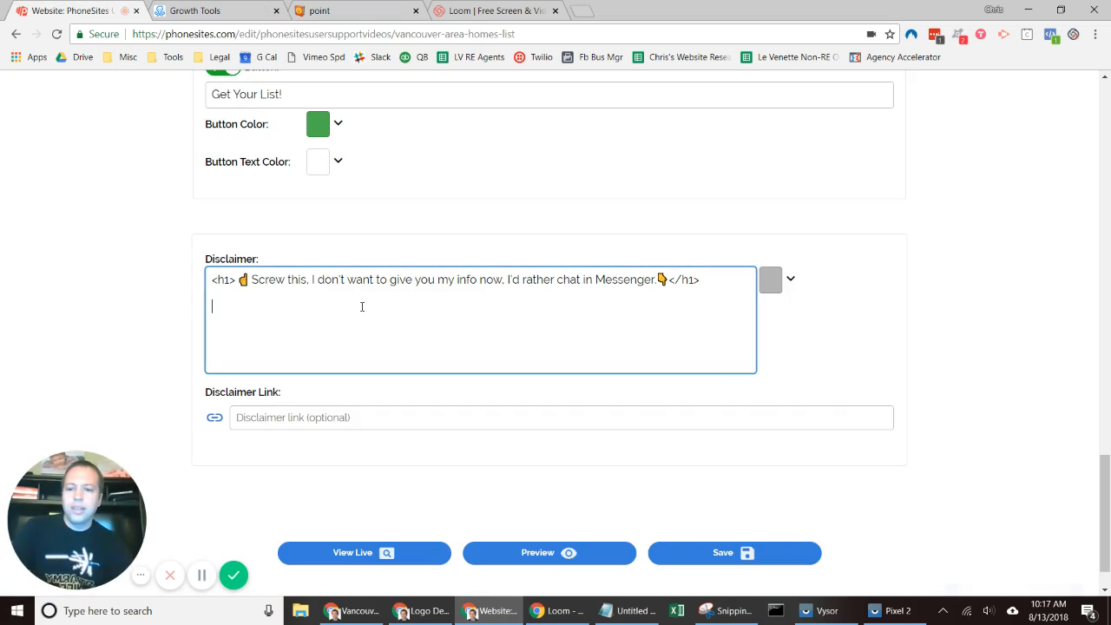
pyautogui.hotkey('ctrl', 'v')
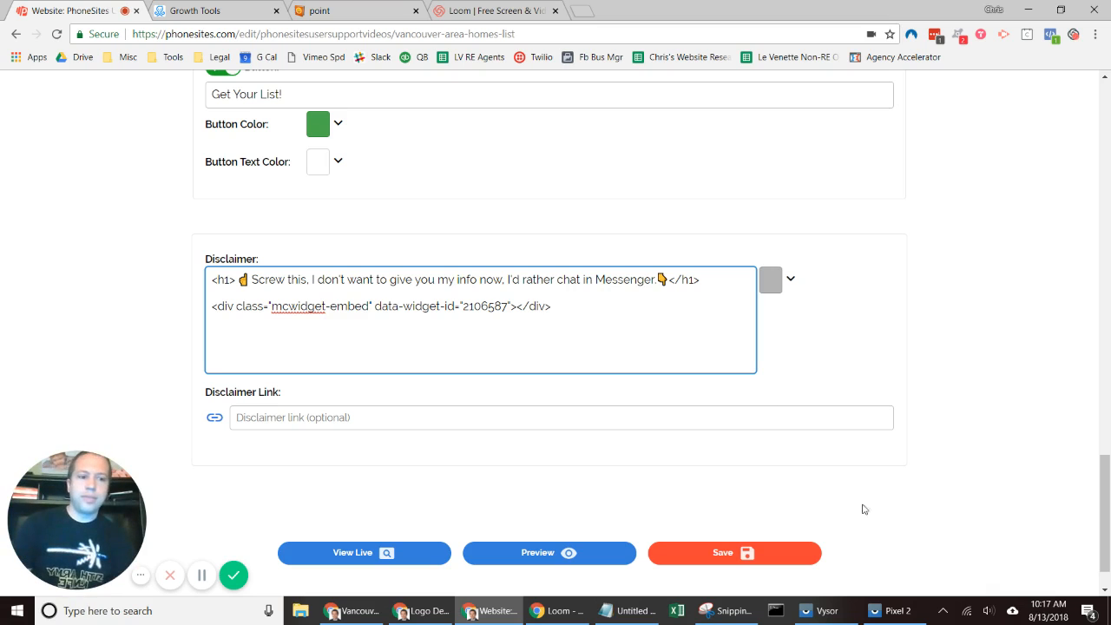
# Review the date script in the page's subheadline and return to the disclaimer
pyautogui.moveTo(1105, 520); pyautogui.dragTo(1107, 156)
pyautogui.click(283, 228)
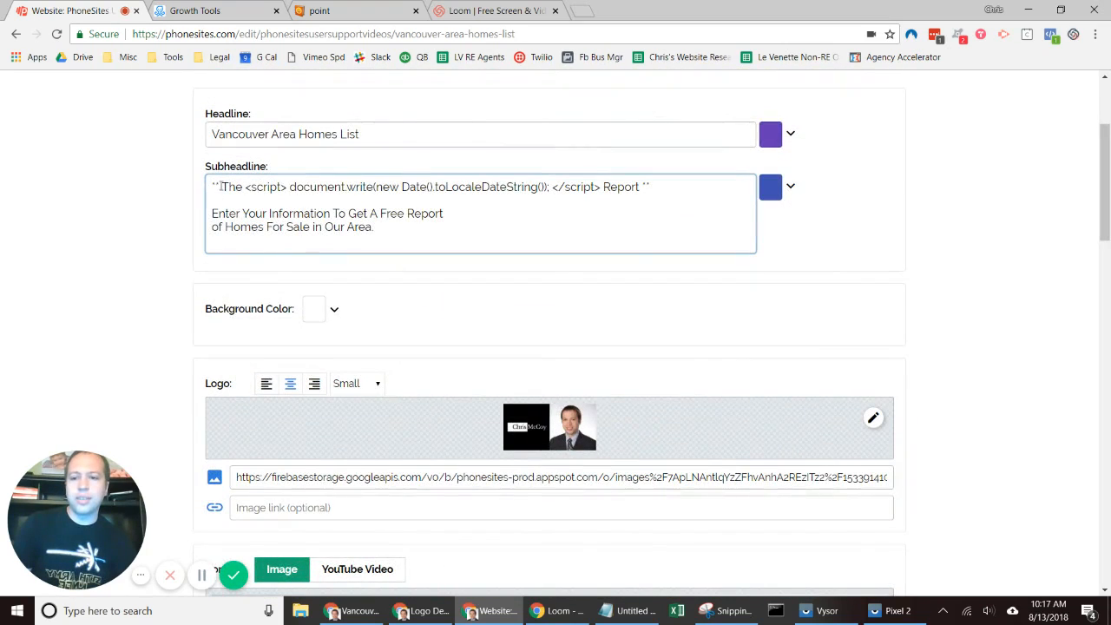
pyautogui.click(773, 288)
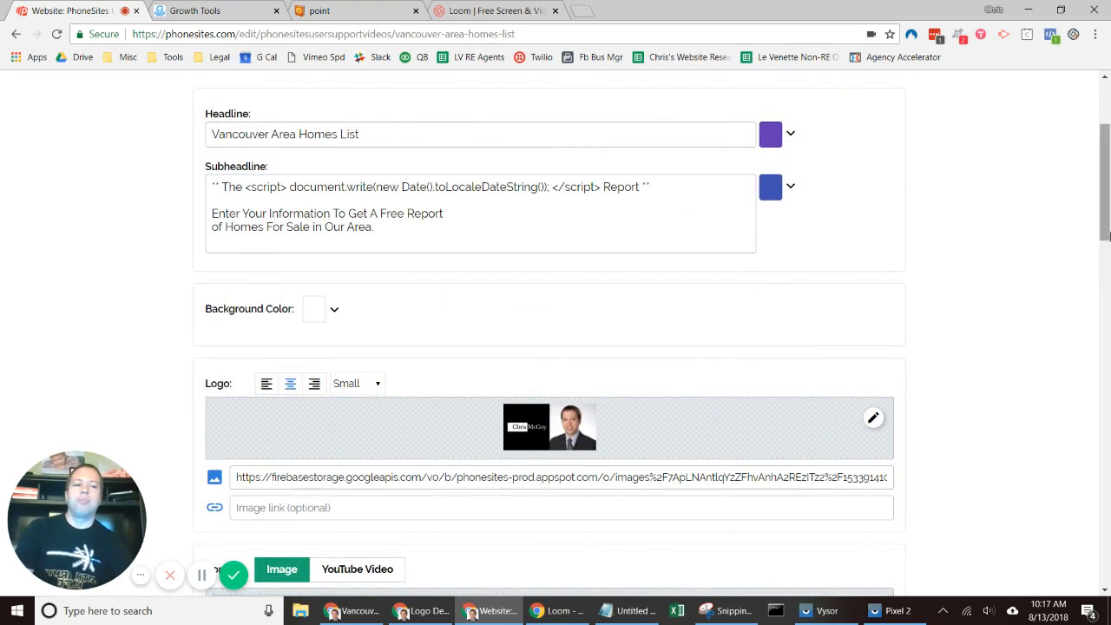
pyautogui.moveTo(1108, 236); pyautogui.dragTo(1106, 562)
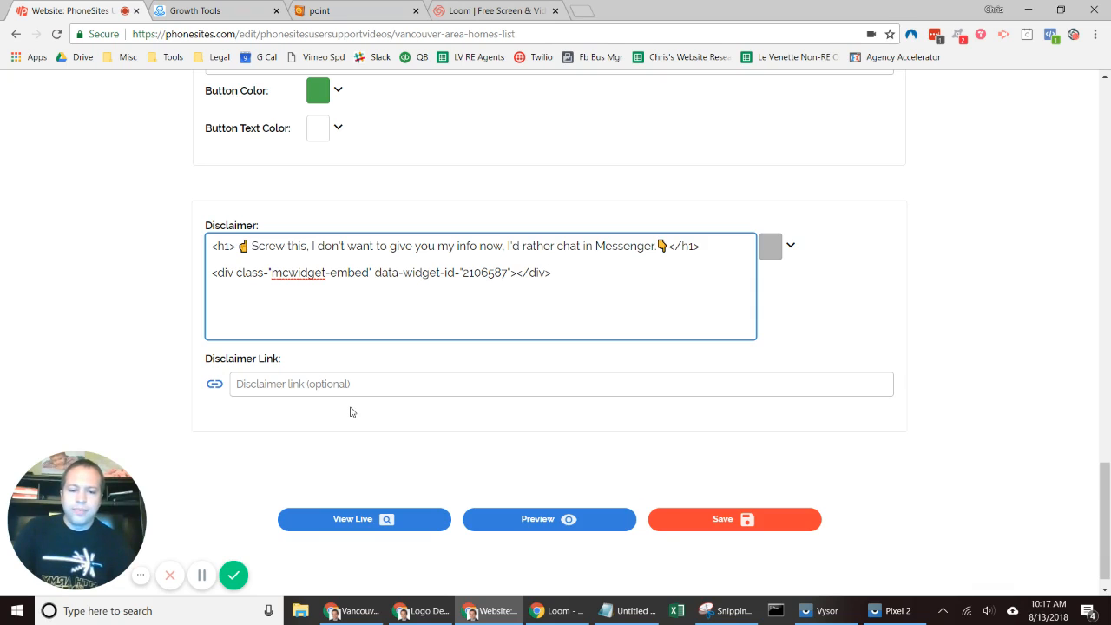
# Save the page and view its live version down to the disclaimer and Messenger button
pyautogui.click(717, 519)
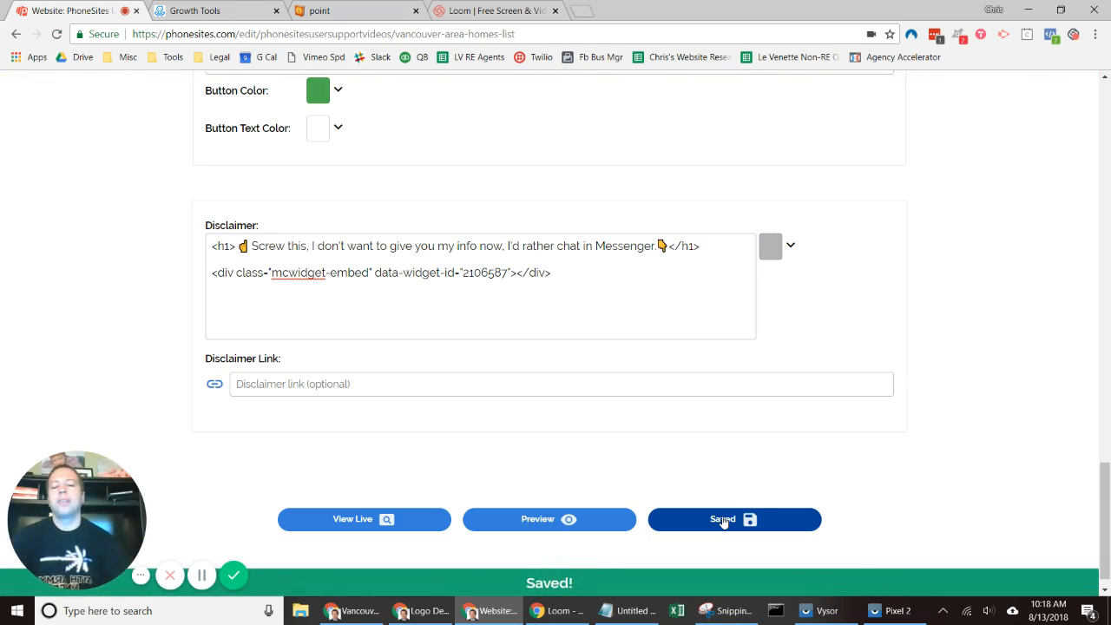
pyautogui.click(351, 519)
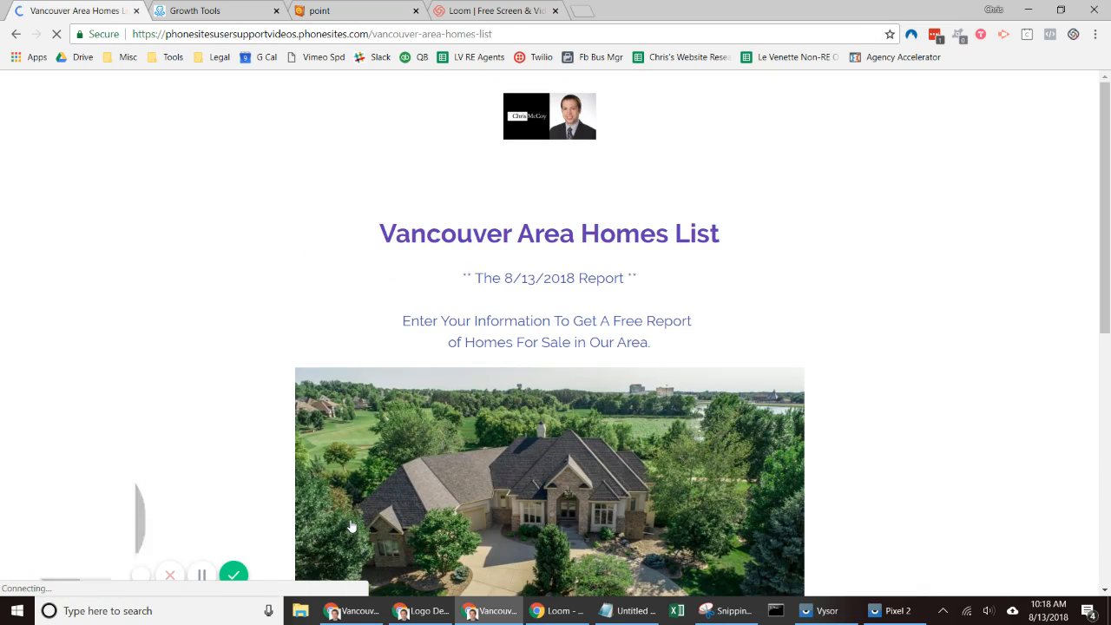
pyautogui.moveTo(1107, 134); pyautogui.dragTo(1104, 398)
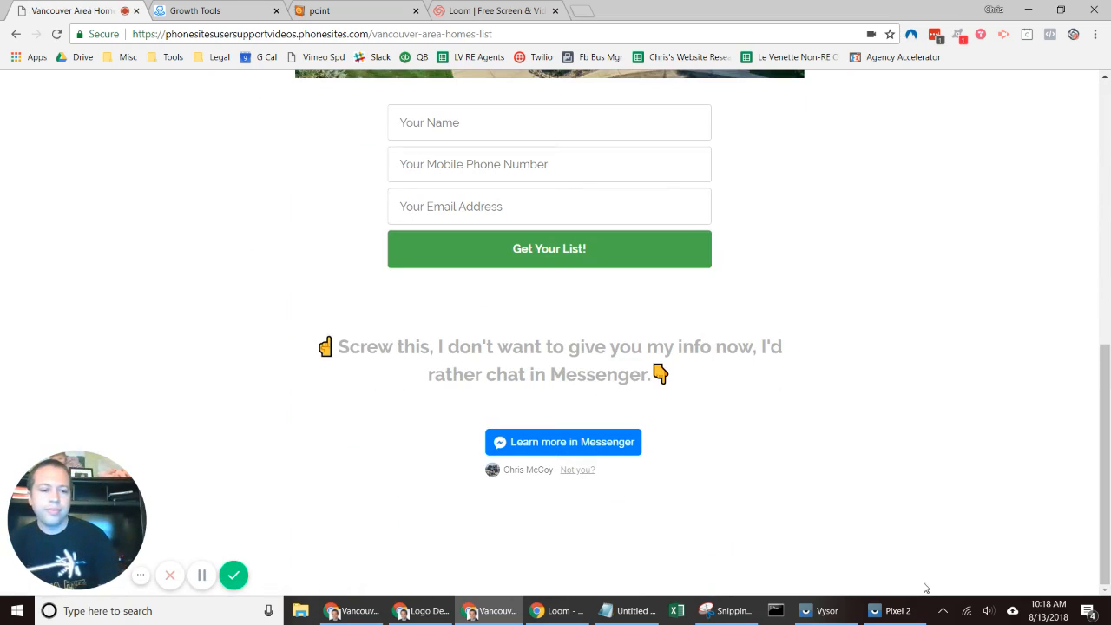
# Switch to the mirrored Pixel 2 phone screen
pyautogui.click(907, 612)
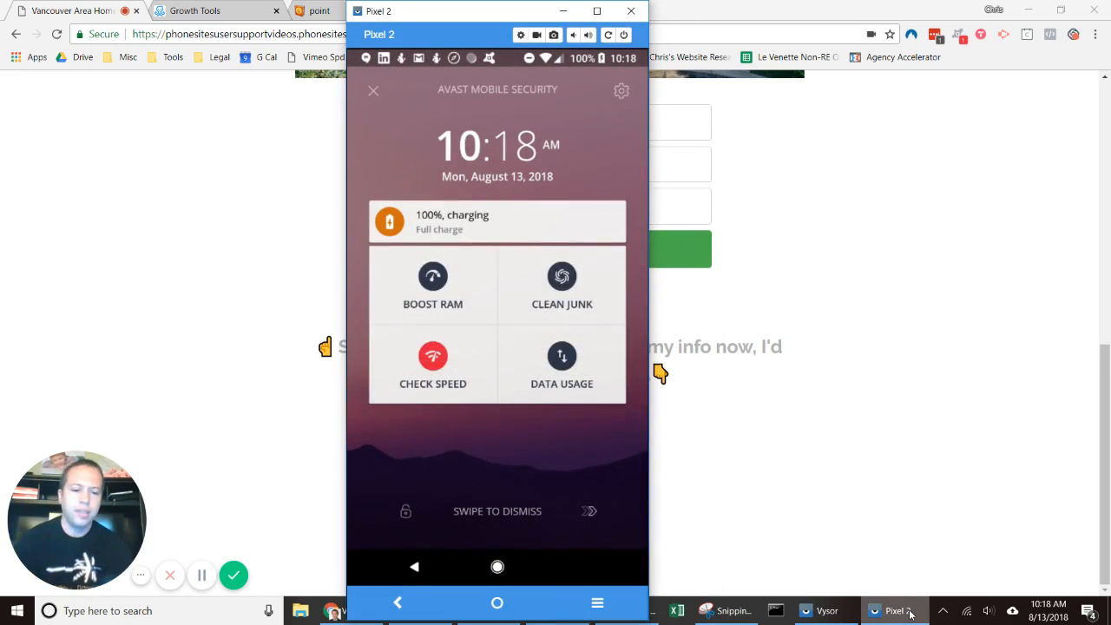